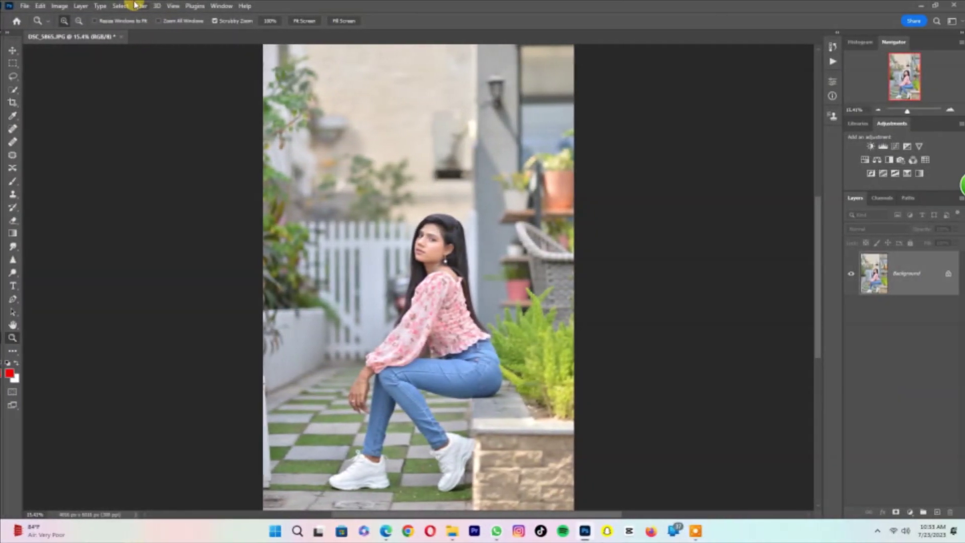
Step: Open the portrait in the Camera Raw filter with the Basic panel expanded
{"action": "left_click", "coordinate": [134, 5]}
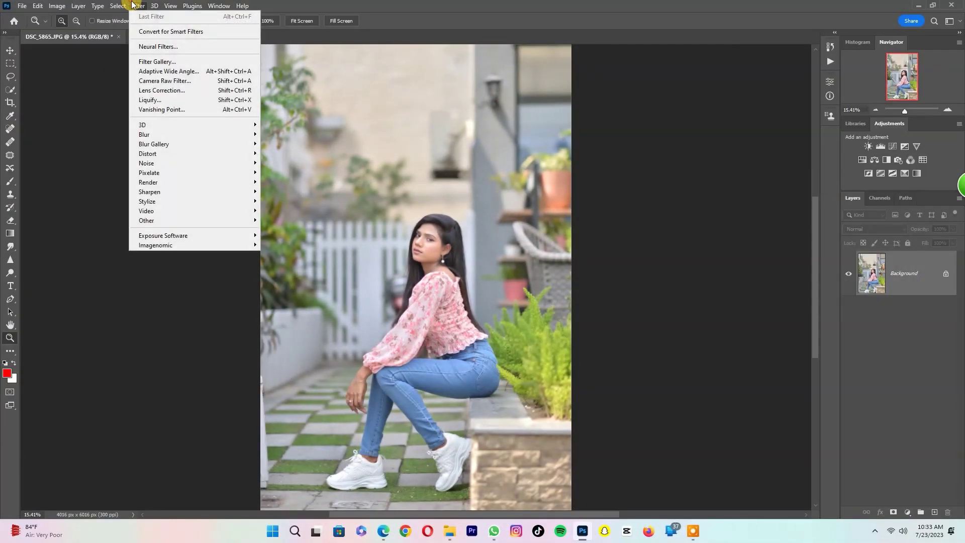
{"action": "left_click", "coordinate": [164, 81]}
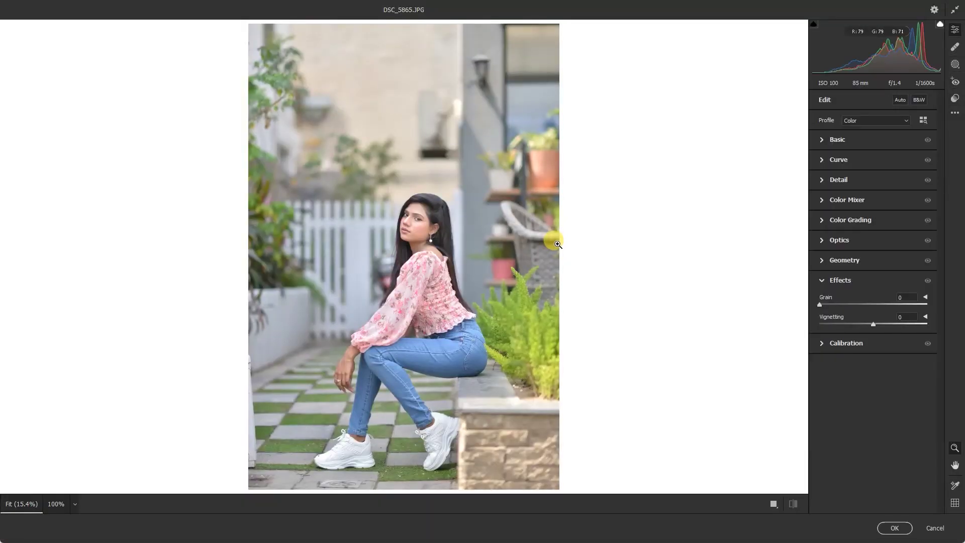
{"action": "left_click", "coordinate": [879, 137]}
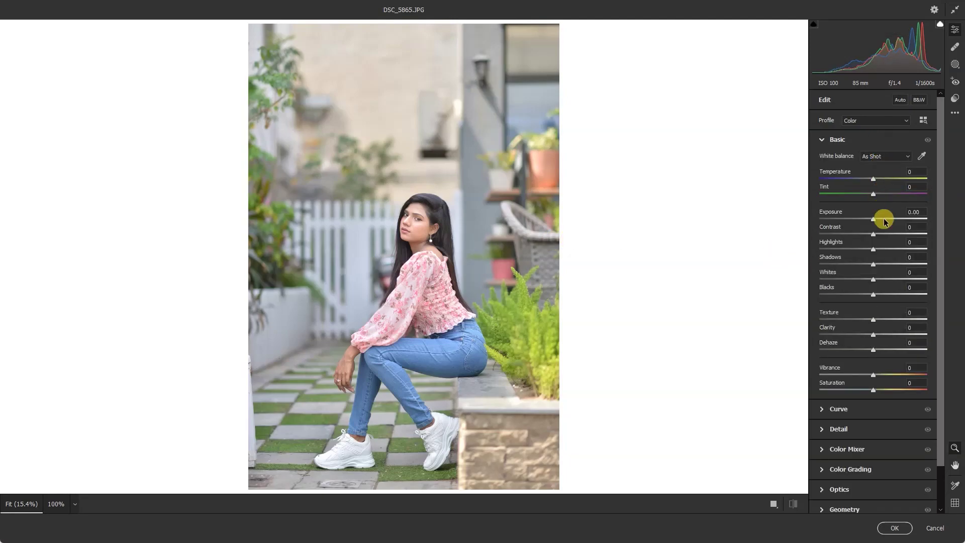
{"action": "left_click", "coordinate": [412, 221]}
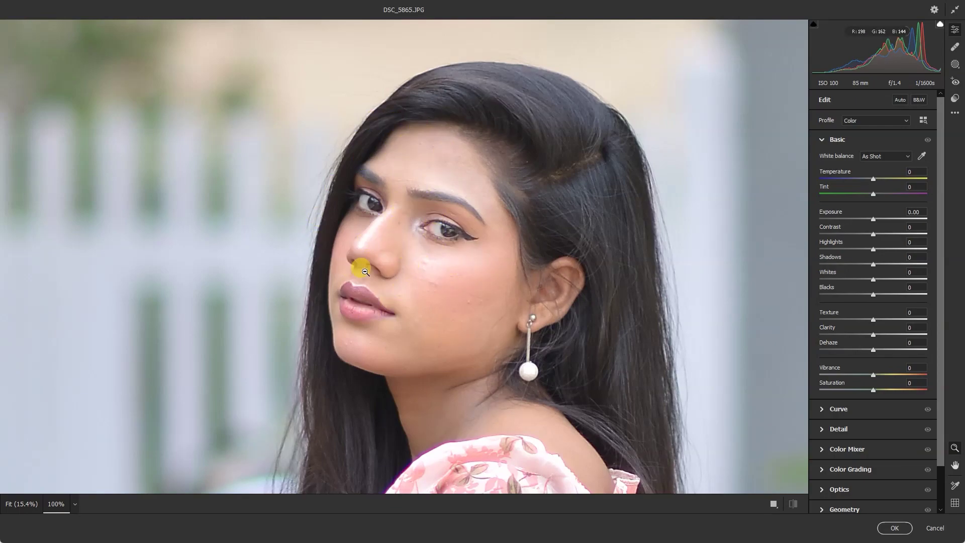
{"action": "left_click", "coordinate": [487, 293]}
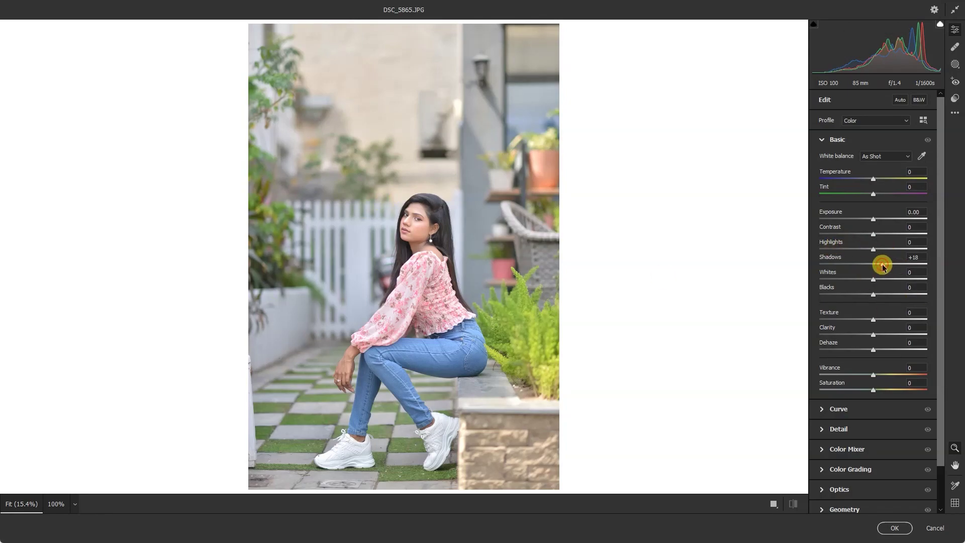
Step: Set Shadows +15, Highlights -8, Blacks -18, Contrast +3, Texture +14 and Clarity +21
{"action": "mouse_move", "coordinate": [883, 266]}
{"action": "left_mouse_down"}
{"action": "mouse_move", "coordinate": [851, 249]}
{"action": "mouse_move", "coordinate": [875, 250]}
{"action": "mouse_move", "coordinate": [859, 254]}
{"action": "left_mouse_up"}
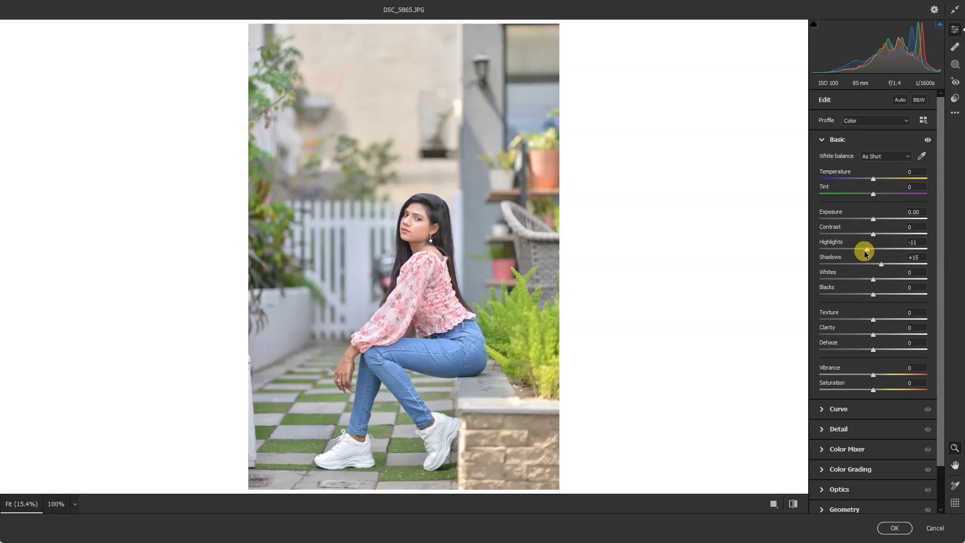
{"action": "left_click_drag", "start_coordinate": [867, 297], "coordinate": [862, 297]}
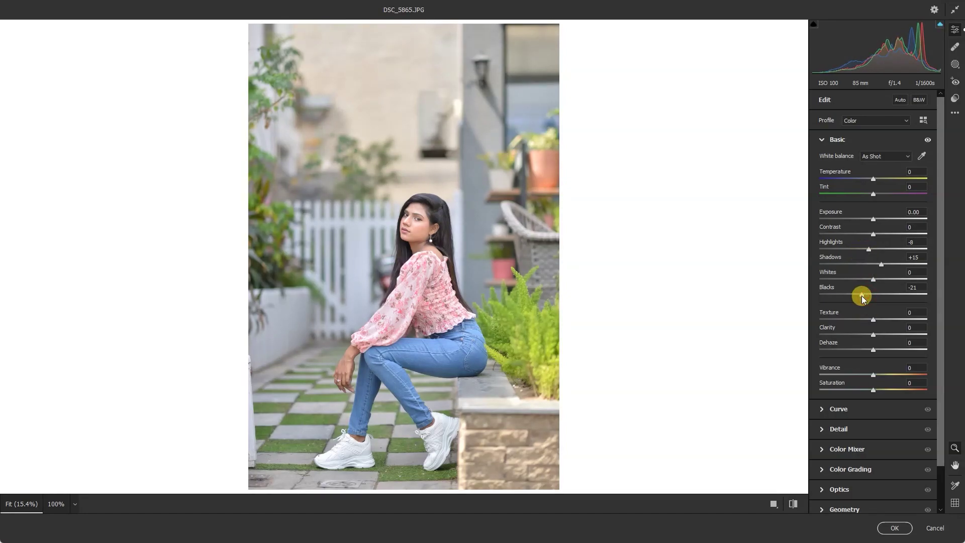
{"action": "left_click_drag", "start_coordinate": [882, 335], "coordinate": [877, 318]}
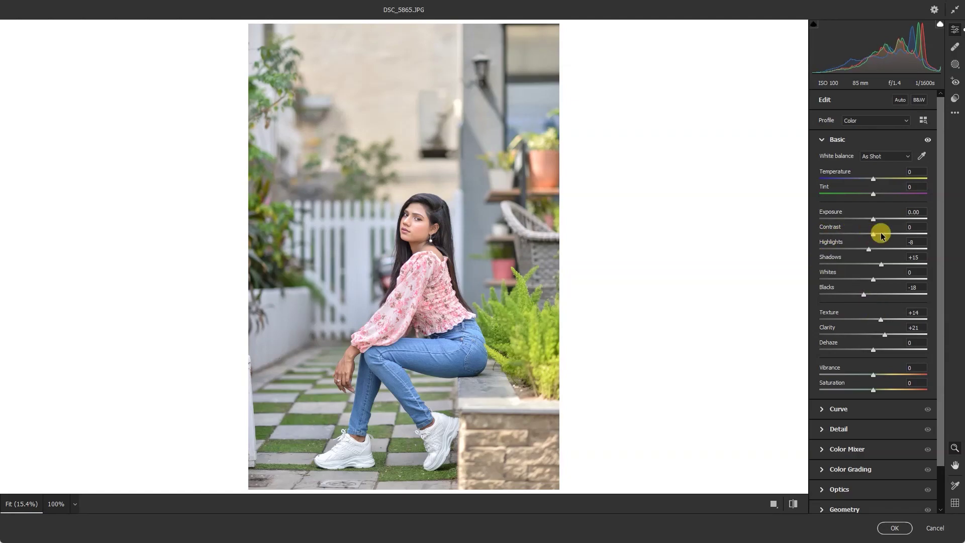
{"action": "left_click_drag", "start_coordinate": [865, 234], "coordinate": [874, 237]}
{"action": "left_click", "coordinate": [888, 411]}
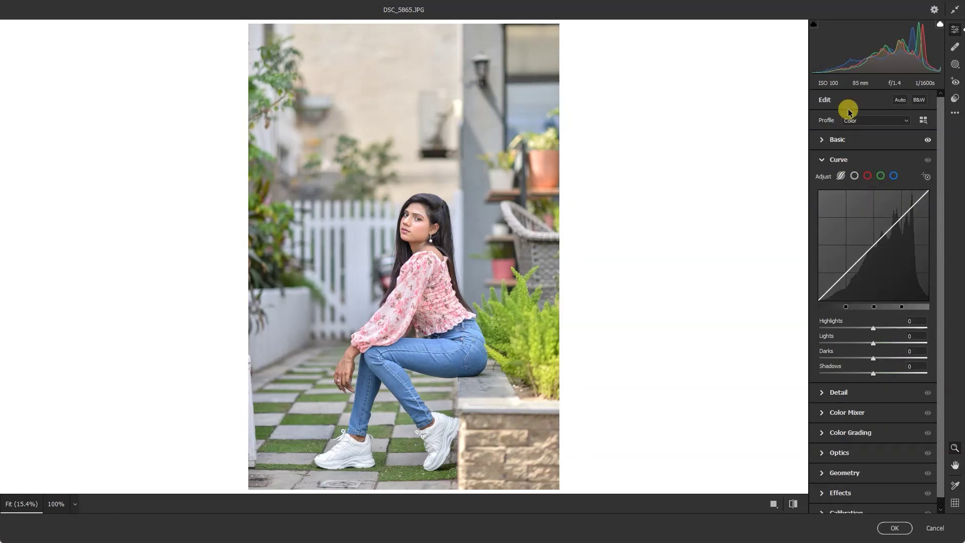
Step: Set the tone curve to Highlights -10, Lights -8, Darks -6, Shadows -11, then apply Camera Raw
{"action": "mouse_move", "coordinate": [871, 358]}
{"action": "left_mouse_down"}
{"action": "mouse_move", "coordinate": [861, 353]}
{"action": "mouse_move", "coordinate": [881, 355]}
{"action": "mouse_move", "coordinate": [870, 358]}
{"action": "left_mouse_up"}
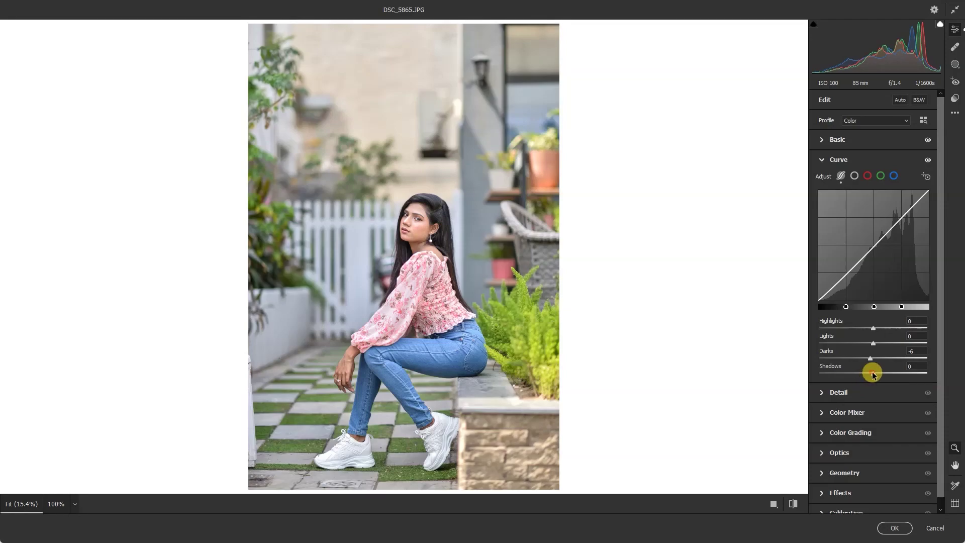
{"action": "mouse_move", "coordinate": [895, 371]}
{"action": "left_mouse_down"}
{"action": "mouse_move", "coordinate": [859, 375]}
{"action": "mouse_move", "coordinate": [853, 346]}
{"action": "mouse_move", "coordinate": [869, 343]}
{"action": "mouse_move", "coordinate": [862, 329]}
{"action": "mouse_move", "coordinate": [899, 327]}
{"action": "mouse_move", "coordinate": [859, 334]}
{"action": "mouse_move", "coordinate": [905, 335]}
{"action": "left_mouse_up"}
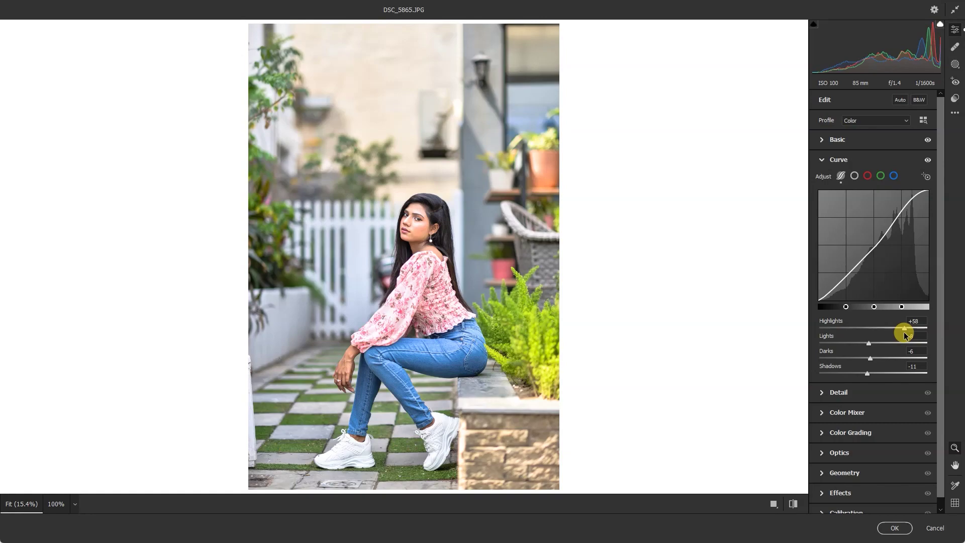
{"action": "mouse_move", "coordinate": [904, 335]}
{"action": "left_mouse_down"}
{"action": "mouse_move", "coordinate": [859, 334]}
{"action": "mouse_move", "coordinate": [867, 333]}
{"action": "left_mouse_up"}
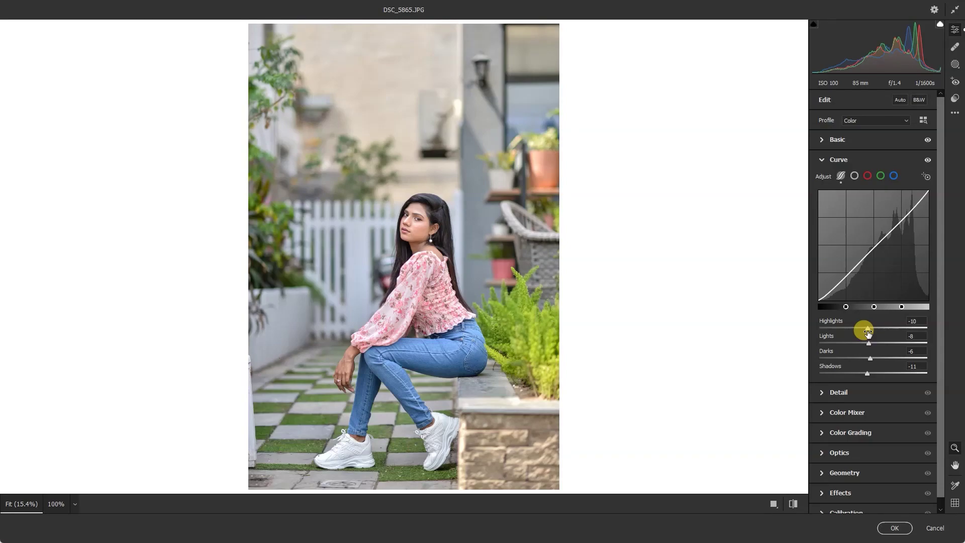
{"action": "left_click", "coordinate": [890, 527]}
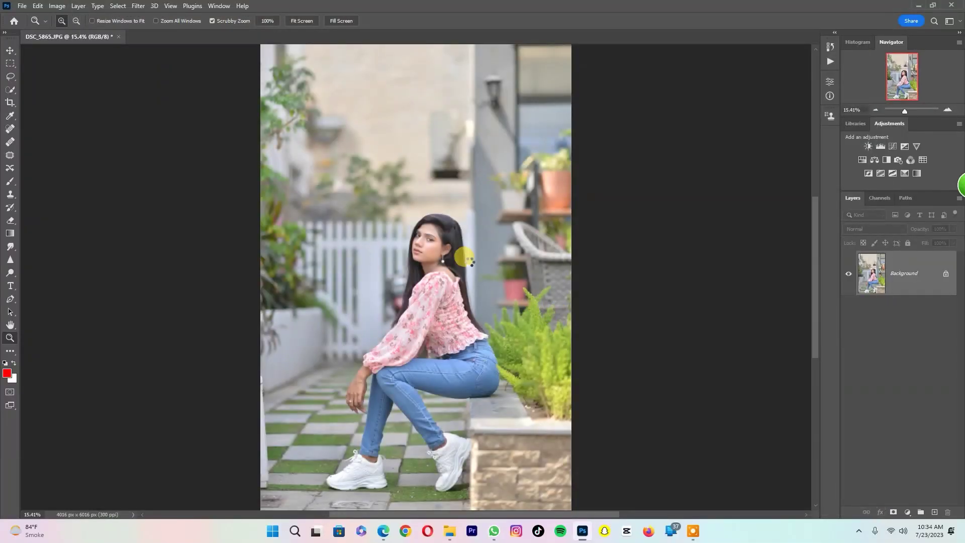
Step: Zoom in on the woman's cheek and switch to the Patch tool
{"action": "left_click_drag", "start_coordinate": [439, 231], "coordinate": [503, 338]}
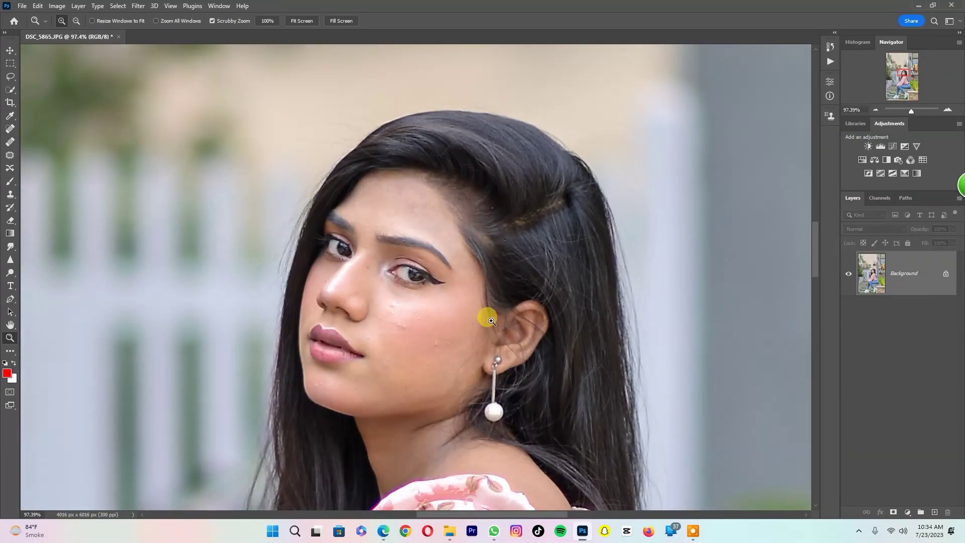
{"action": "key", "text": "ctrl+0"}
{"action": "left_click_drag", "start_coordinate": [442, 231], "coordinate": [460, 304]}
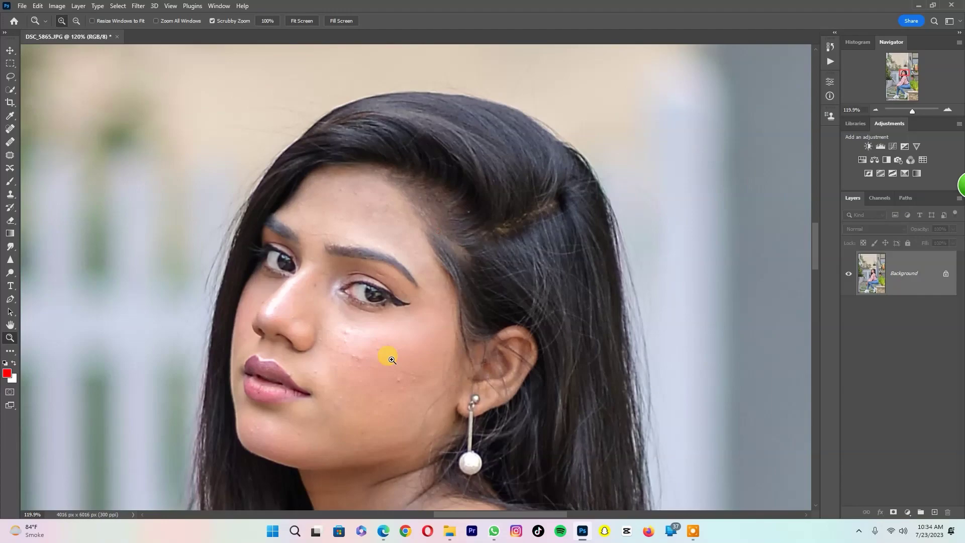
{"action": "left_click_drag", "start_coordinate": [415, 282], "coordinate": [419, 292]}
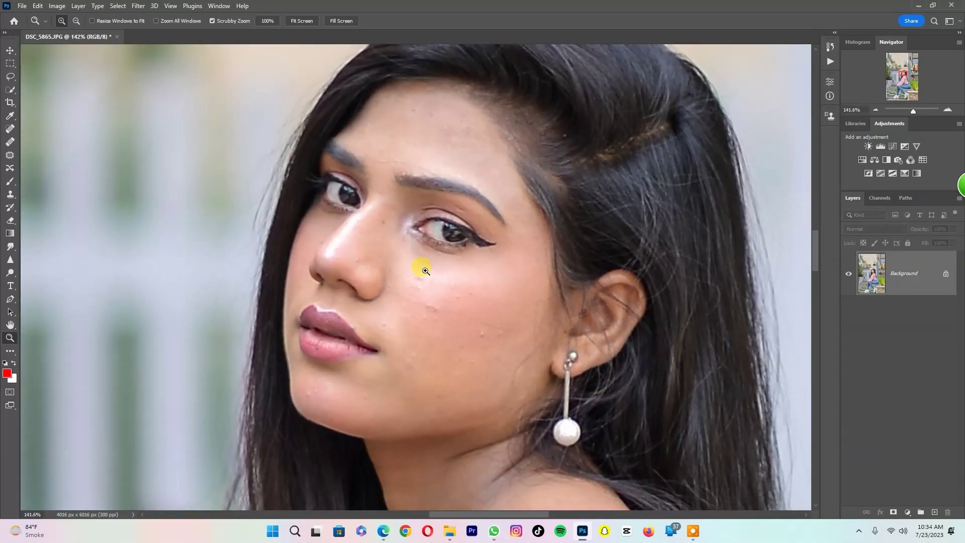
{"action": "key", "text": "j"}
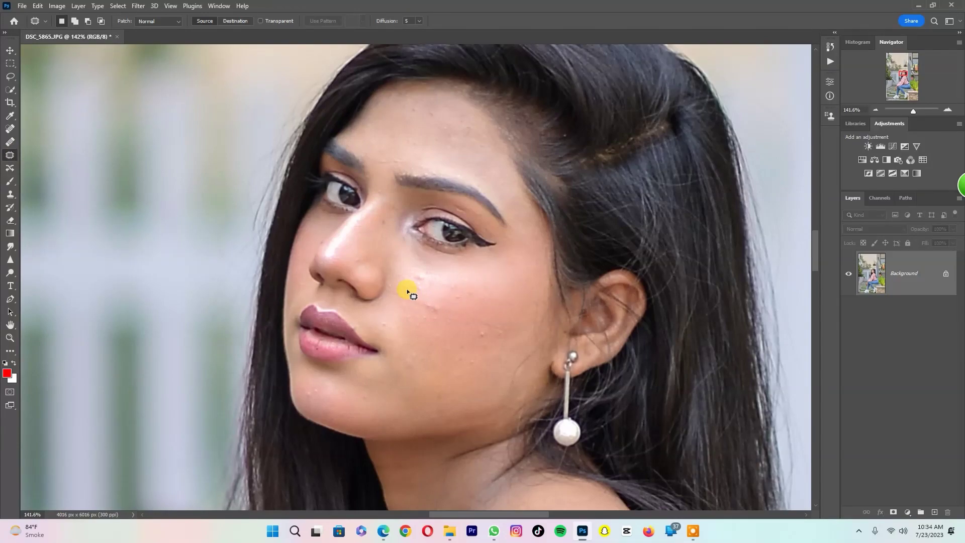
Step: Patch away blemishes on the cheek, chin, nose and forehead, then fit the photo on screen
{"action": "left_click_drag", "start_coordinate": [417, 294], "coordinate": [424, 283]}
{"action": "left_click_drag", "start_coordinate": [482, 328], "coordinate": [517, 306]}
{"action": "mouse_move", "coordinate": [437, 355]}
{"action": "left_mouse_down"}
{"action": "mouse_move", "coordinate": [433, 379]}
{"action": "mouse_move", "coordinate": [484, 327]}
{"action": "left_mouse_up"}
{"action": "mouse_move", "coordinate": [324, 381]}
{"action": "left_mouse_down"}
{"action": "mouse_move", "coordinate": [319, 399]}
{"action": "mouse_move", "coordinate": [340, 399]}
{"action": "left_mouse_up"}
{"action": "mouse_move", "coordinate": [357, 257]}
{"action": "left_mouse_down"}
{"action": "mouse_move", "coordinate": [369, 241]}
{"action": "mouse_move", "coordinate": [358, 248]}
{"action": "left_mouse_up"}
{"action": "mouse_move", "coordinate": [441, 312]}
{"action": "left_mouse_down"}
{"action": "mouse_move", "coordinate": [459, 306]}
{"action": "mouse_move", "coordinate": [433, 367]}
{"action": "mouse_move", "coordinate": [500, 297]}
{"action": "left_mouse_up"}
{"action": "left_click_drag", "start_coordinate": [417, 248], "coordinate": [424, 254]}
{"action": "scroll", "coordinate": [366, 215], "scroll_direction": "up", "scroll_amount": 3}
{"action": "left_click", "coordinate": [424, 225]}
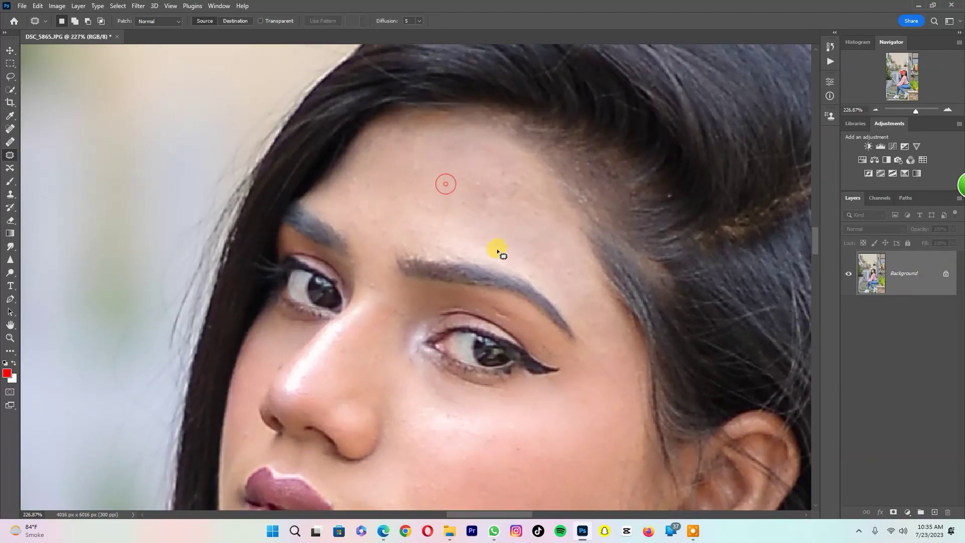
{"action": "scroll", "coordinate": [486, 246], "scroll_direction": "down", "scroll_amount": 5}
{"action": "key", "text": "ctrl+0"}
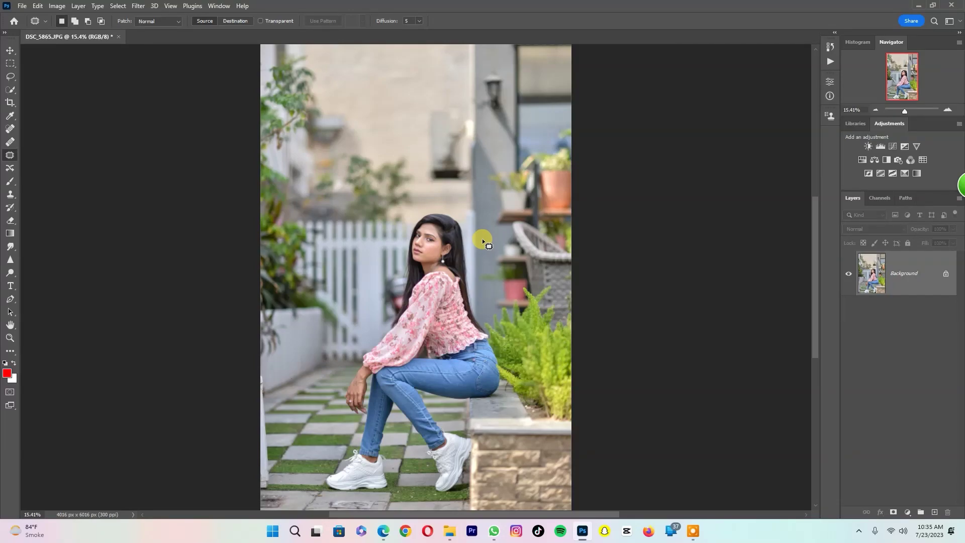
Step: Duplicate the background twice and give Layer 1 a 2.5-pixel Gaussian Blur
{"action": "key", "text": "ctrl+j"}
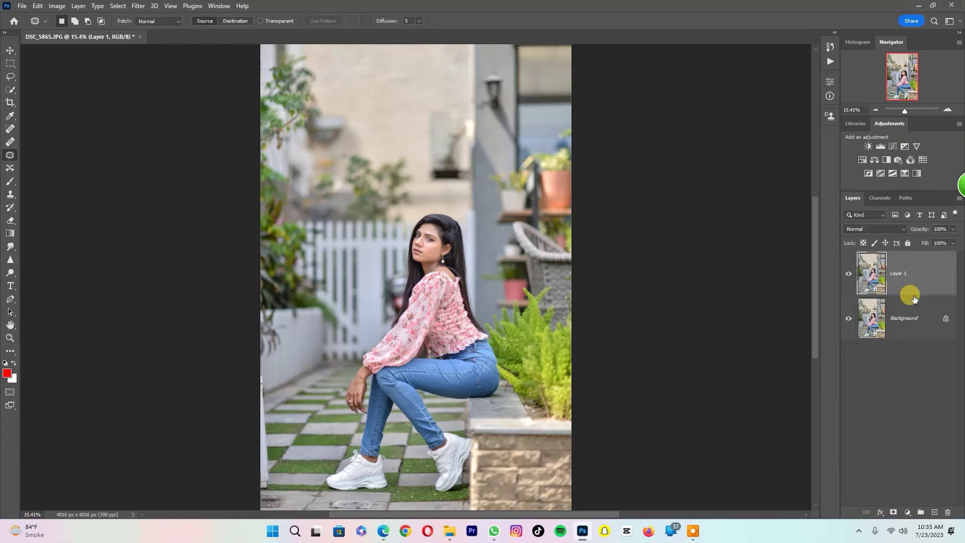
{"action": "key", "text": "ctrl+j"}
{"action": "left_click", "coordinate": [908, 322]}
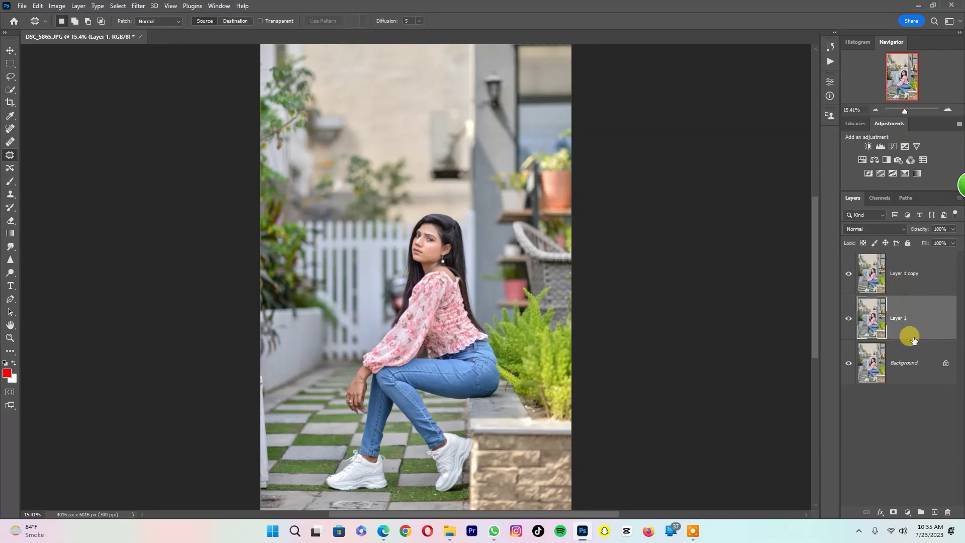
{"action": "left_click", "coordinate": [141, 6]}
{"action": "mouse_move", "coordinate": [151, 134]}
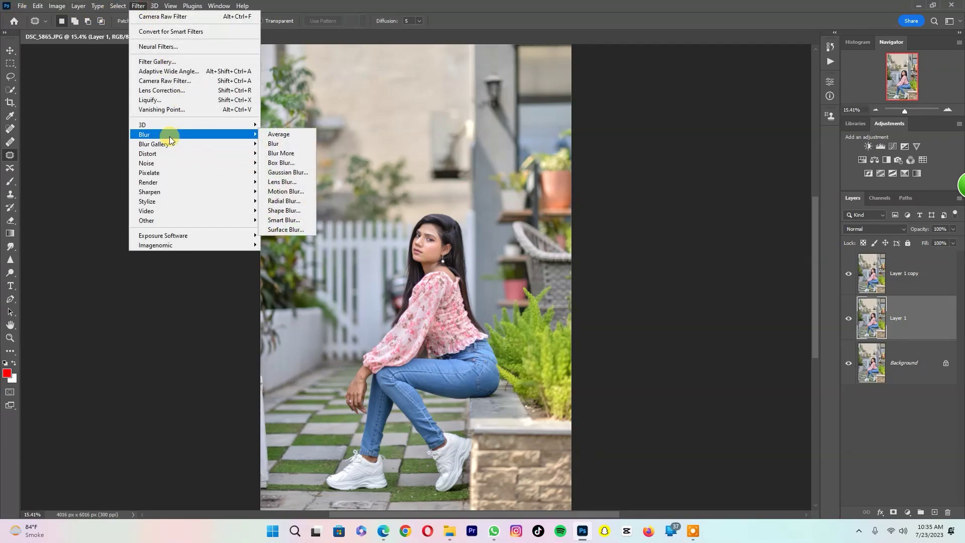
{"action": "left_click", "coordinate": [287, 173]}
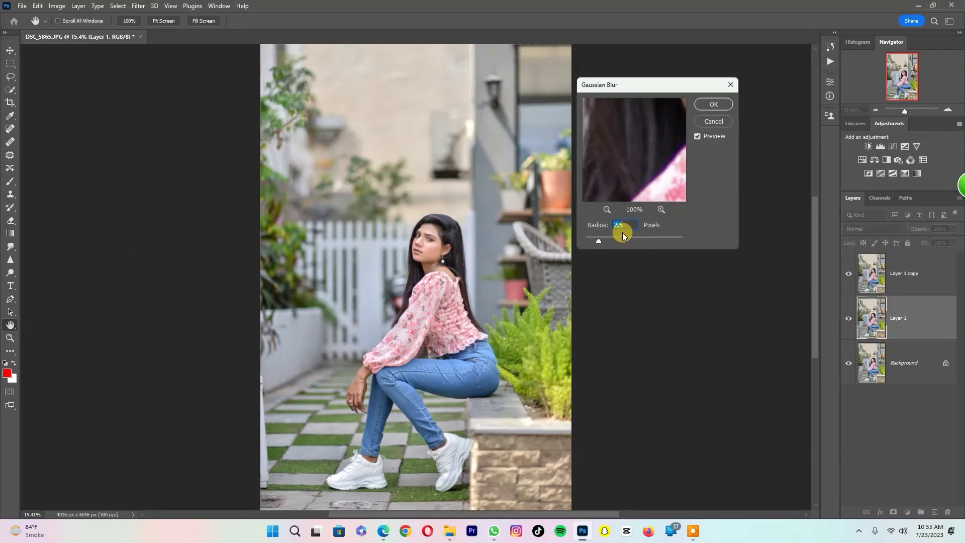
{"action": "left_click", "coordinate": [714, 104]}
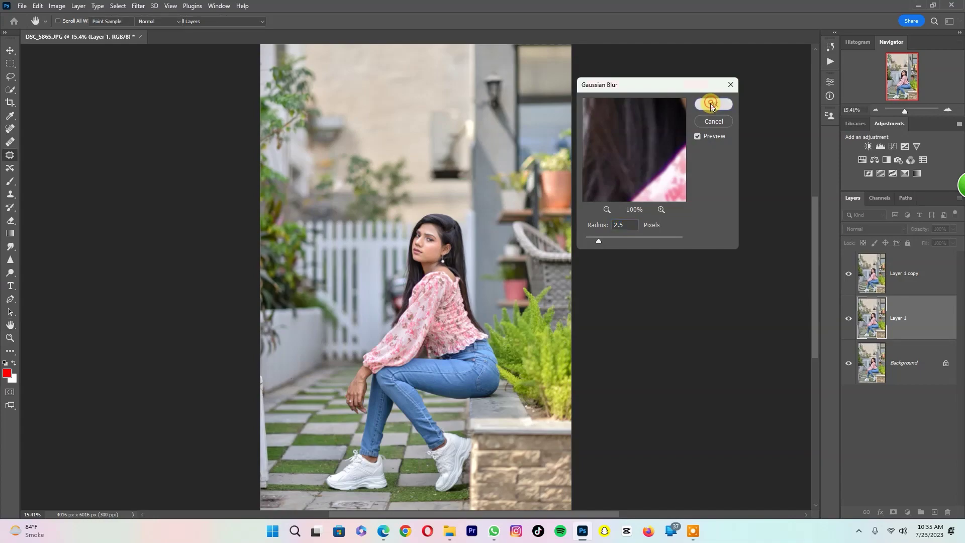
Step: Check the blur on the face by toggling Layer 1 copy, then make Layer 1 copy active
{"action": "left_click", "coordinate": [848, 273]}
{"action": "key", "text": "z"}
{"action": "mouse_move", "coordinate": [455, 234]}
{"action": "left_mouse_down"}
{"action": "mouse_move", "coordinate": [510, 355]}
{"action": "mouse_move", "coordinate": [519, 354]}
{"action": "left_mouse_up"}
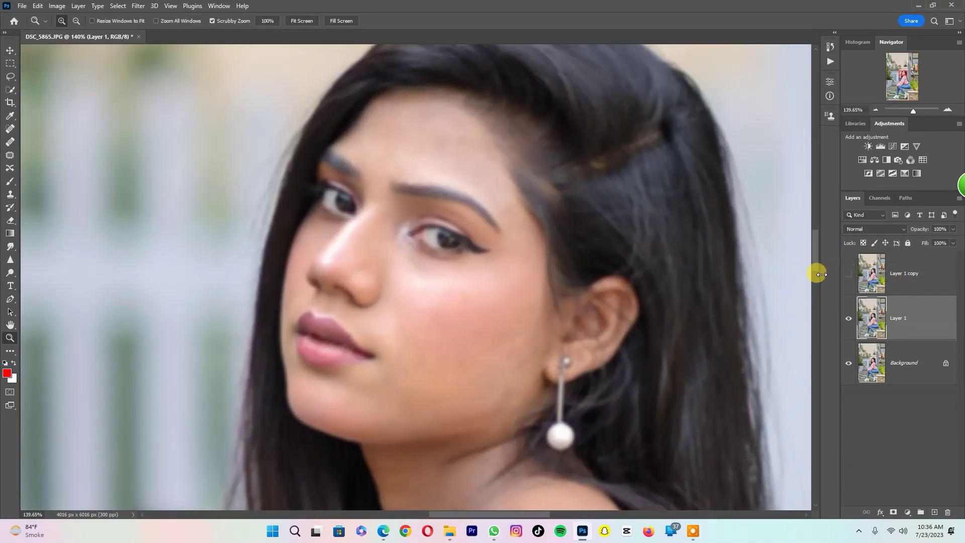
{"action": "left_click", "coordinate": [849, 273]}
{"action": "left_click", "coordinate": [915, 271]}
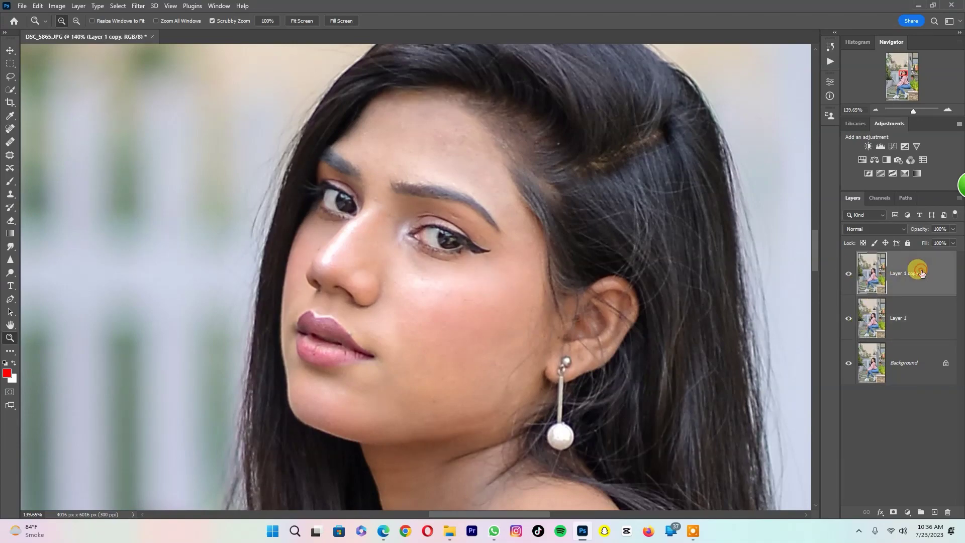
Step: Apply a 2-pixel High Pass filter to Layer 1 copy
{"action": "left_click", "coordinate": [135, 7]}
{"action": "mouse_move", "coordinate": [271, 226]}
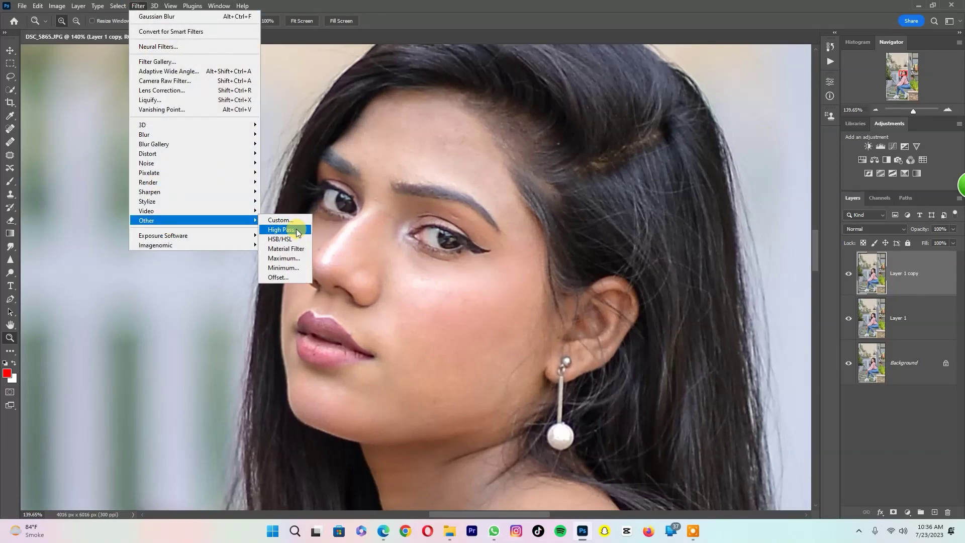
{"action": "left_click", "coordinate": [296, 229]}
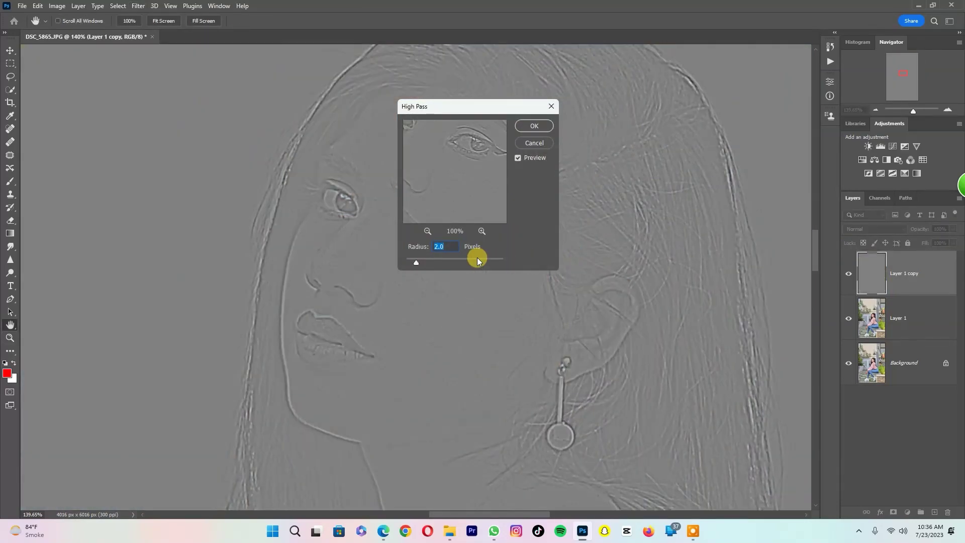
{"action": "left_click_drag", "start_coordinate": [500, 108], "coordinate": [661, 103]}
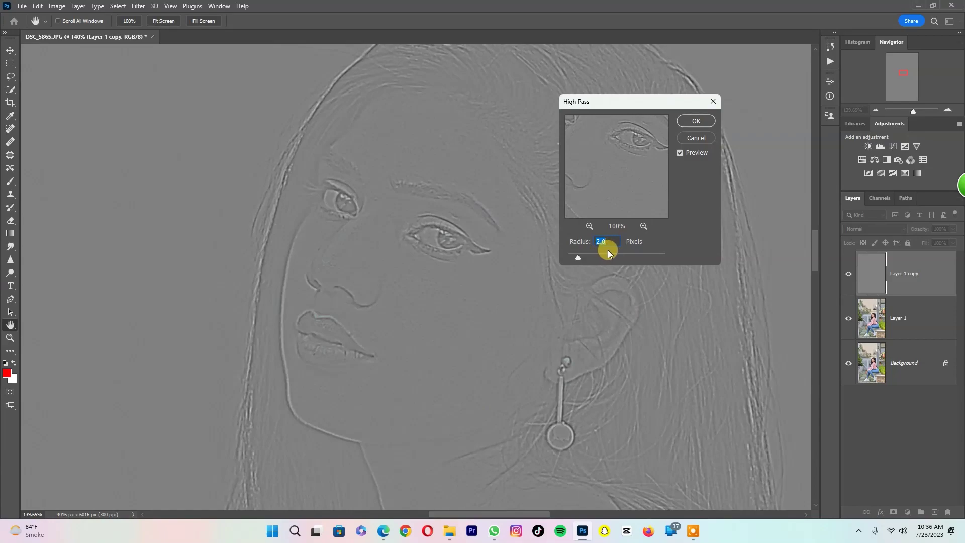
{"action": "left_click", "coordinate": [695, 121]}
{"action": "key", "text": "z"}
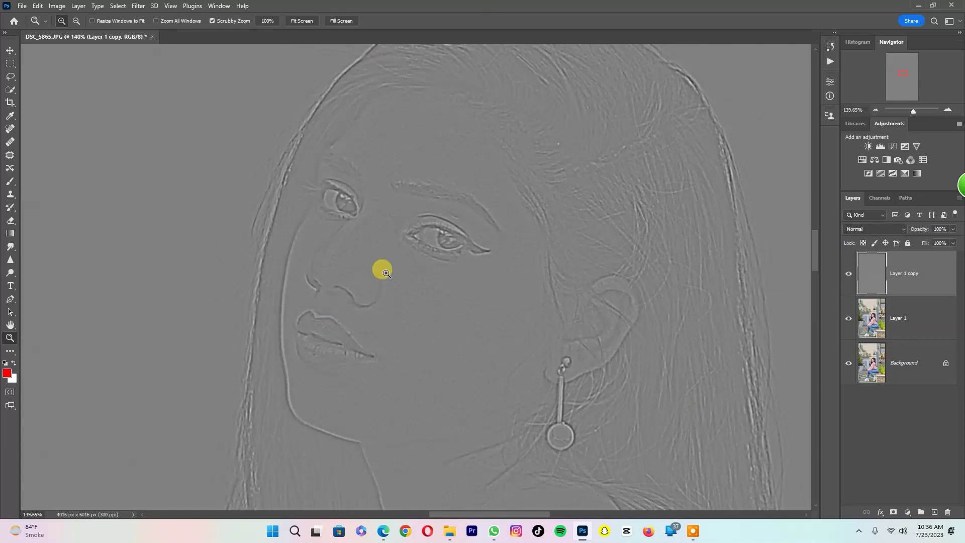
{"action": "key", "text": "ctrl+0"}
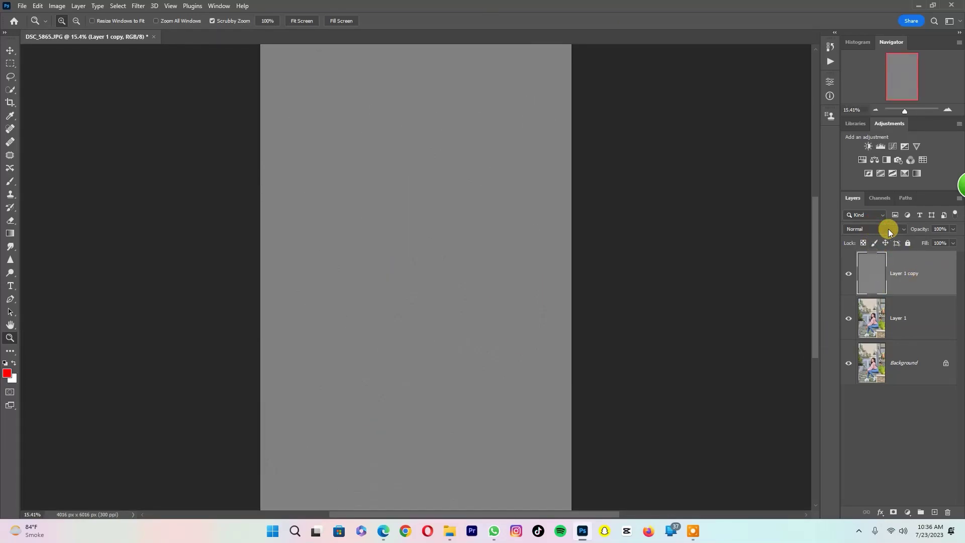
Step: Blend Layer 1 copy in Vivid Light and compare the face detail before and after
{"action": "left_click", "coordinate": [865, 230]}
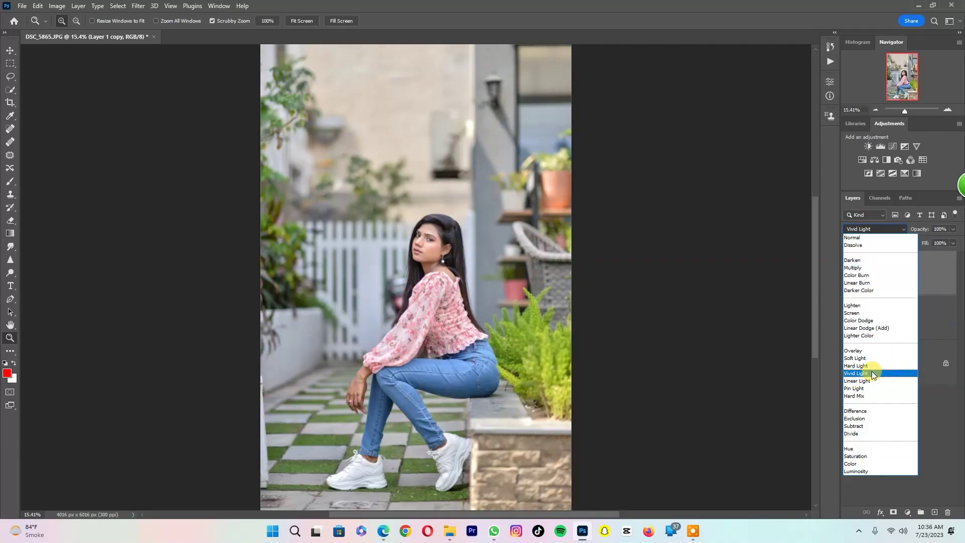
{"action": "left_click", "coordinate": [871, 374]}
{"action": "left_click_drag", "start_coordinate": [434, 243], "coordinate": [517, 359]}
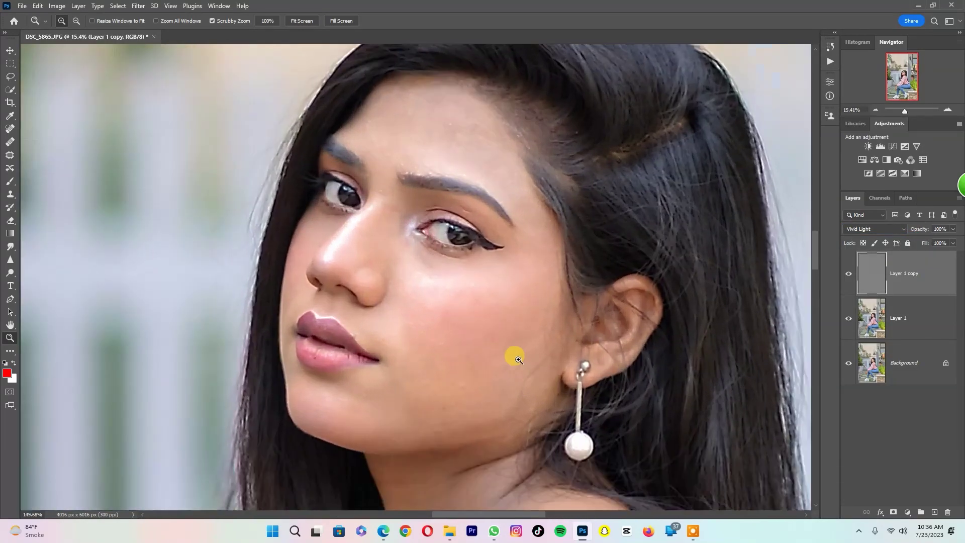
{"action": "left_click", "coordinate": [848, 273]}
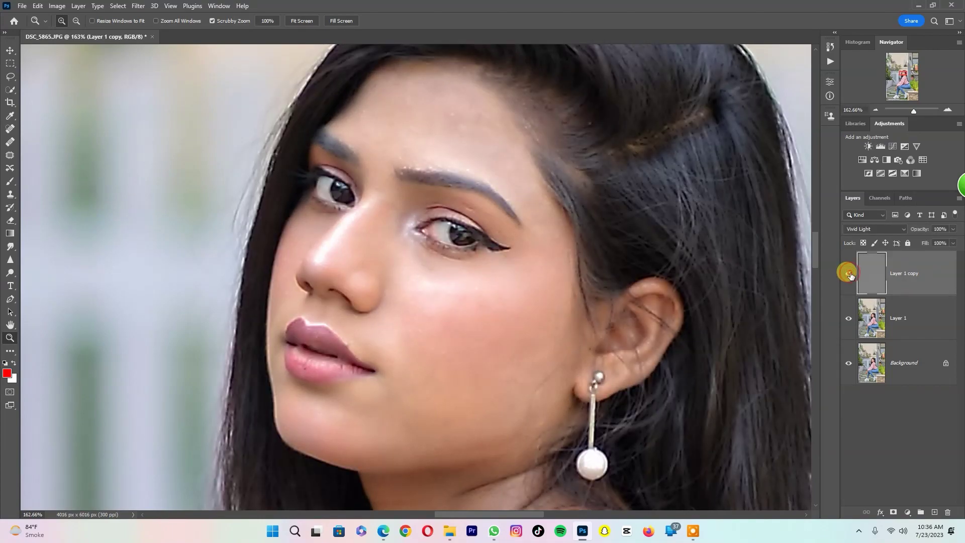
{"action": "left_click", "coordinate": [905, 307]}
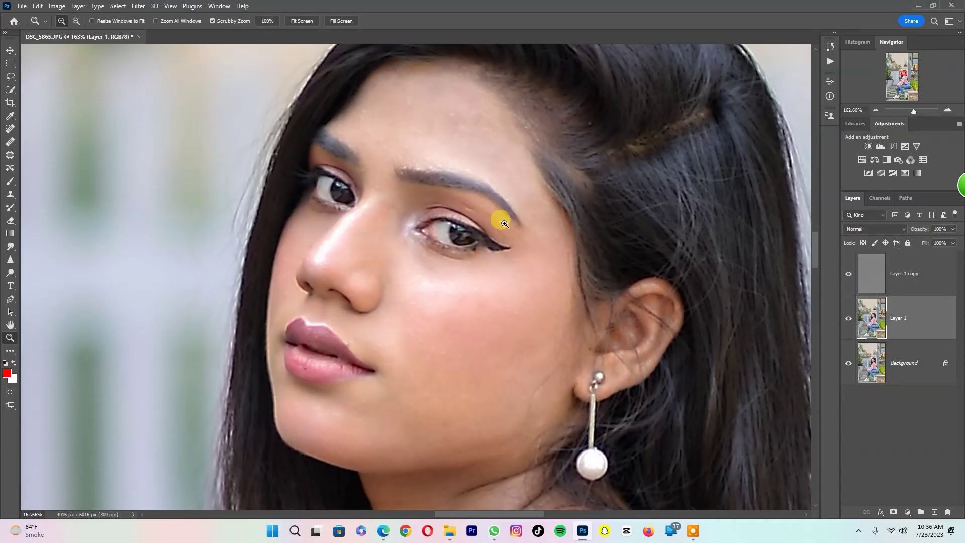
Step: Choose the Mixer Brush at 27% Wet and smooth the forehead skin on Layer 1
{"action": "left_click", "coordinate": [7, 352]}
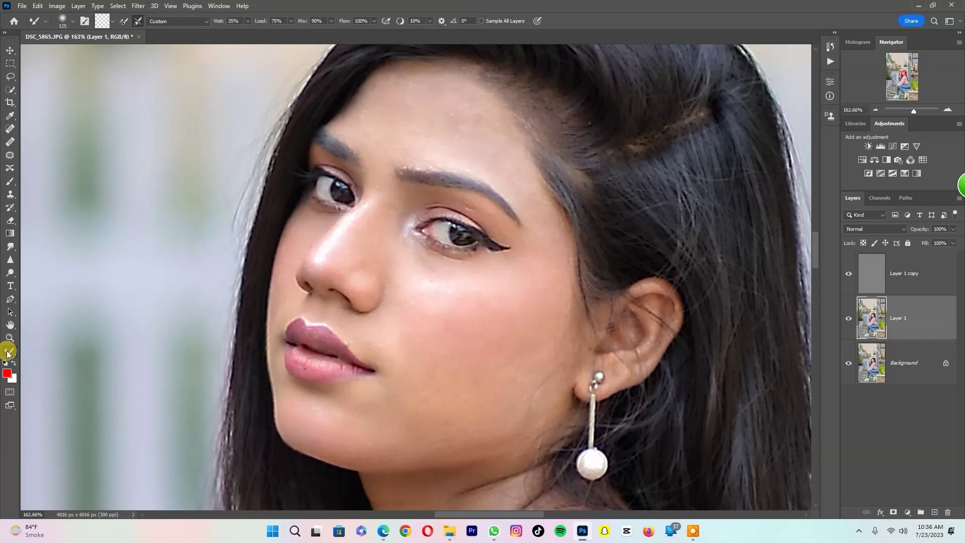
{"action": "left_click", "coordinate": [247, 21]}
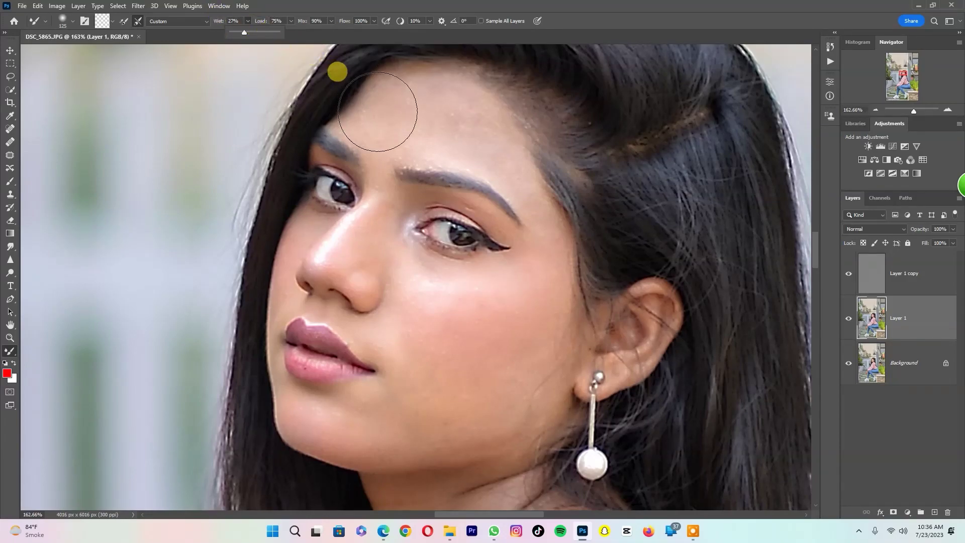
{"action": "key", "text": "bracketleft"}
{"action": "key", "text": "bracketleft"}
{"action": "key", "text": "bracketleft"}
{"action": "key", "text": "bracketleft"}
{"action": "key", "text": "bracketleft"}
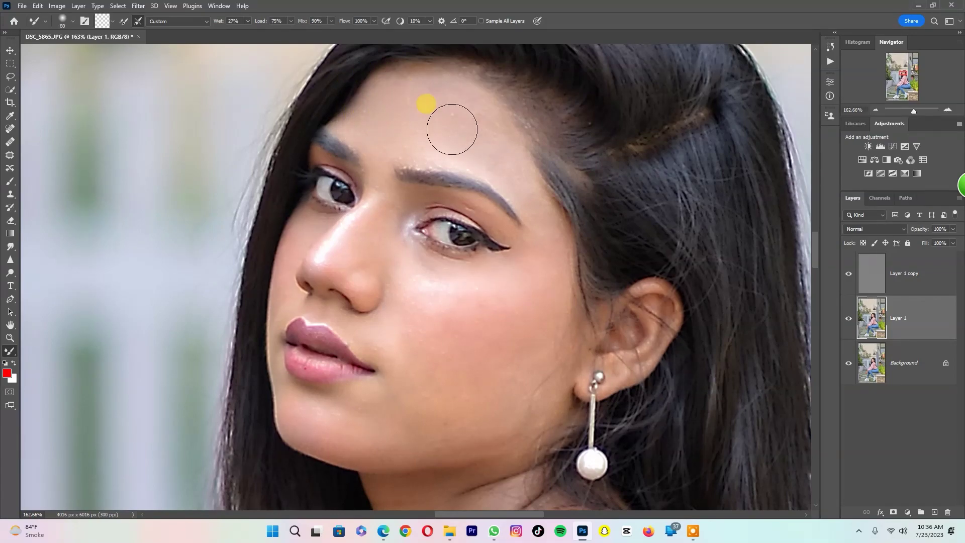
{"action": "scroll", "coordinate": [402, 207], "scroll_direction": "down", "scroll_amount": 3}
{"action": "key", "text": "bracketright"}
{"action": "key", "text": "bracketright"}
{"action": "key", "text": "bracketright"}
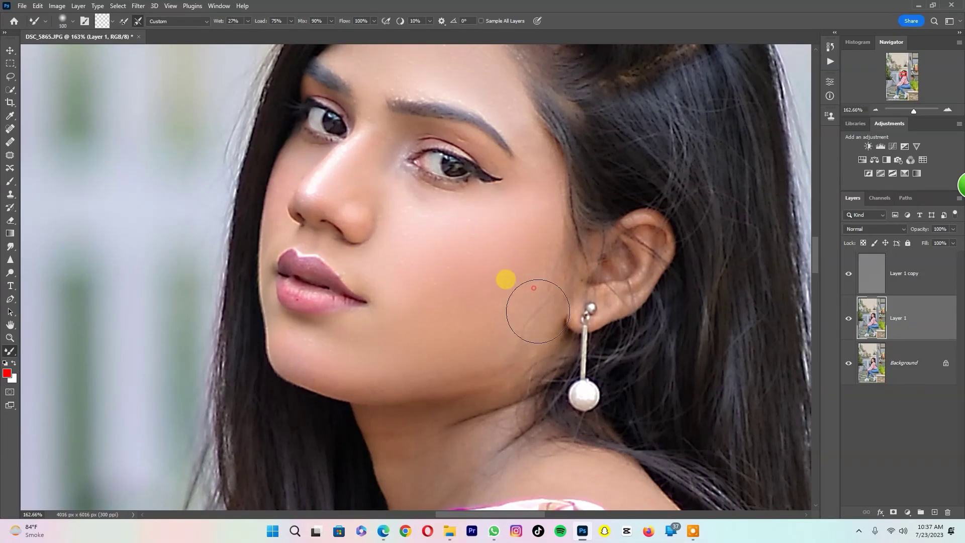
{"action": "scroll", "coordinate": [375, 214], "scroll_direction": "up", "scroll_amount": 3}
{"action": "scroll", "coordinate": [351, 219], "scroll_direction": "up", "scroll_amount": 2}
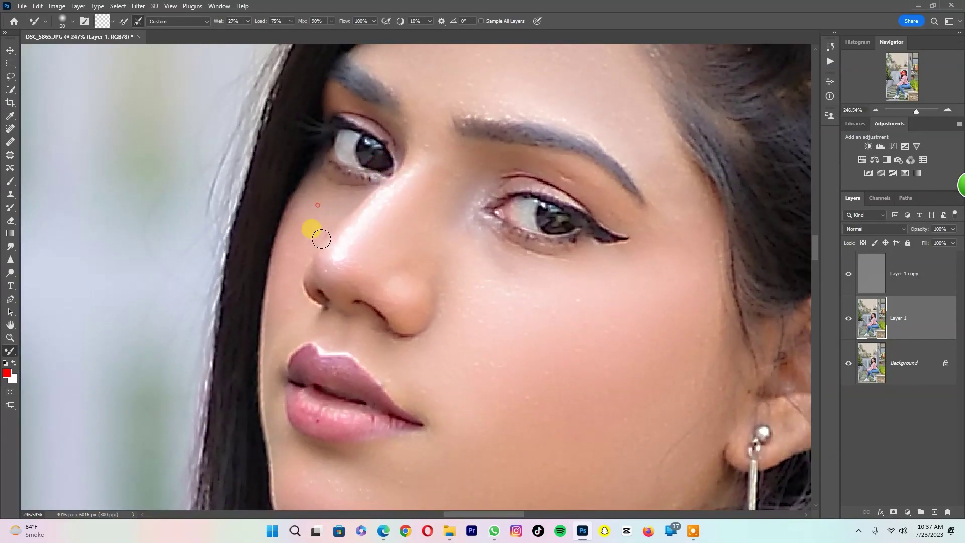
{"action": "scroll", "coordinate": [281, 306], "scroll_direction": "down", "scroll_amount": 2}
Step: Smooth the cheeks, jaw, nose and hand with resized Mixer Brush strokes
{"action": "key", "text": "bracketright"}
{"action": "key", "text": "bracketright"}
{"action": "key", "text": "bracketright"}
{"action": "scroll", "coordinate": [567, 390], "scroll_direction": "down", "scroll_amount": 2}
{"action": "key", "text": "bracketleft"}
{"action": "key", "text": "bracketleft"}
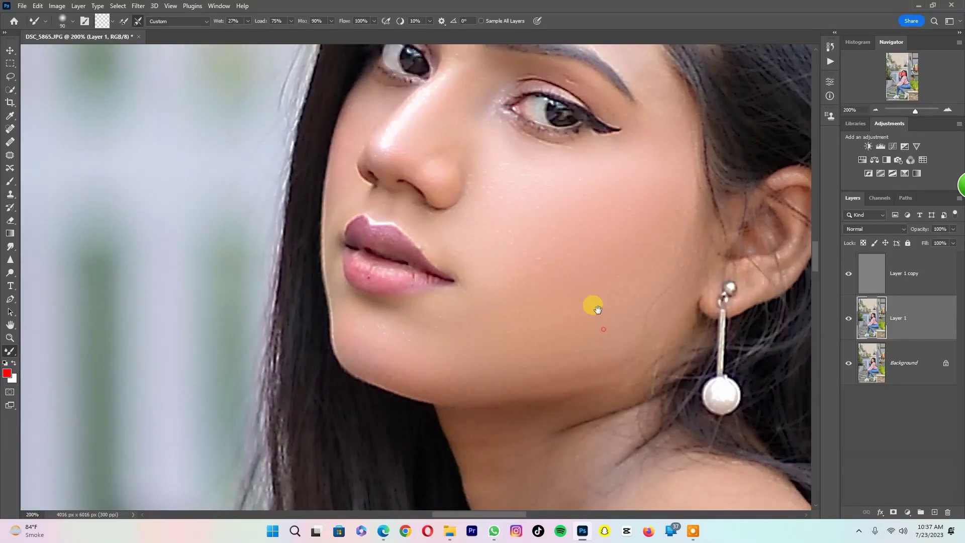
{"action": "scroll", "coordinate": [615, 327], "scroll_direction": "down", "scroll_amount": 4}
{"action": "scroll", "coordinate": [640, 262], "scroll_direction": "right", "scroll_amount": 3}
{"action": "key", "text": "ctrl+0"}
{"action": "scroll", "coordinate": [390, 221], "scroll_direction": "up", "scroll_amount": 5}
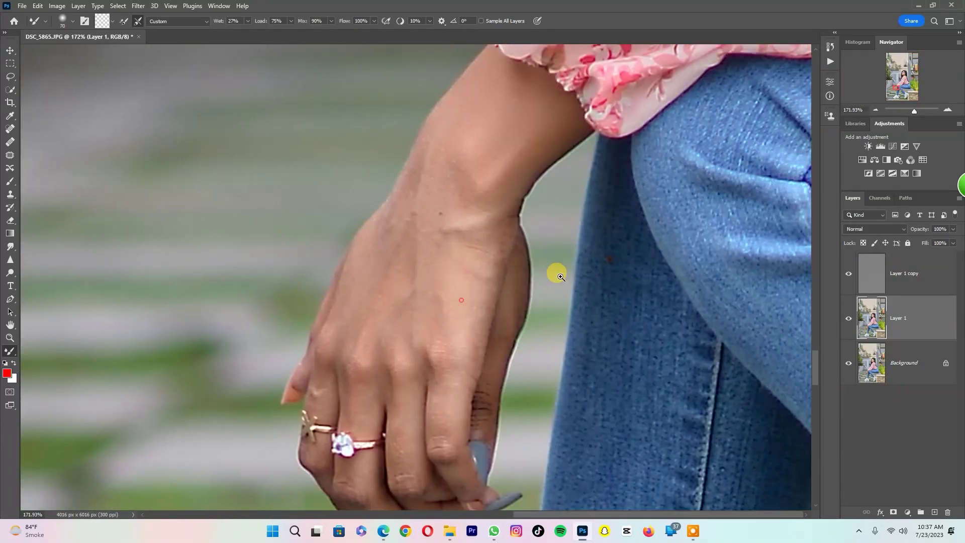
{"action": "key", "text": "ctrl+0"}
{"action": "scroll", "coordinate": [437, 265], "scroll_direction": "up", "scroll_amount": 4}
{"action": "scroll", "coordinate": [459, 252], "scroll_direction": "up", "scroll_amount": 2}
{"action": "key", "text": "bracketleft"}
{"action": "key", "text": "bracketleft"}
{"action": "key", "text": "ctrl+0"}
Step: Stamp all visible layers into a new merged Layer 2 and zoom in and out to inspect it
{"action": "scroll", "coordinate": [447, 219], "scroll_direction": "up", "scroll_amount": 5}
{"action": "key", "text": "ctrl+0"}
{"action": "key", "text": "ctrl+shift+alt+e"}
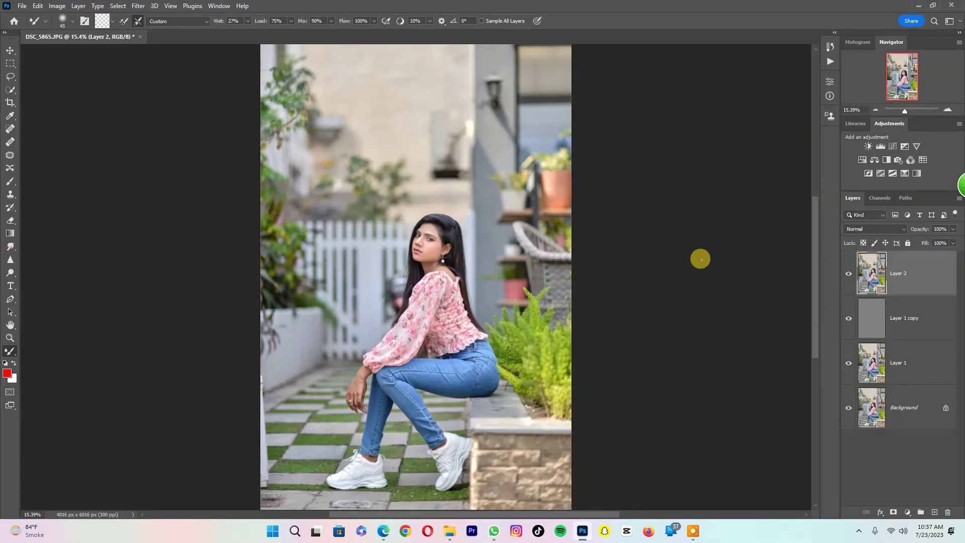
{"action": "key", "text": "z"}
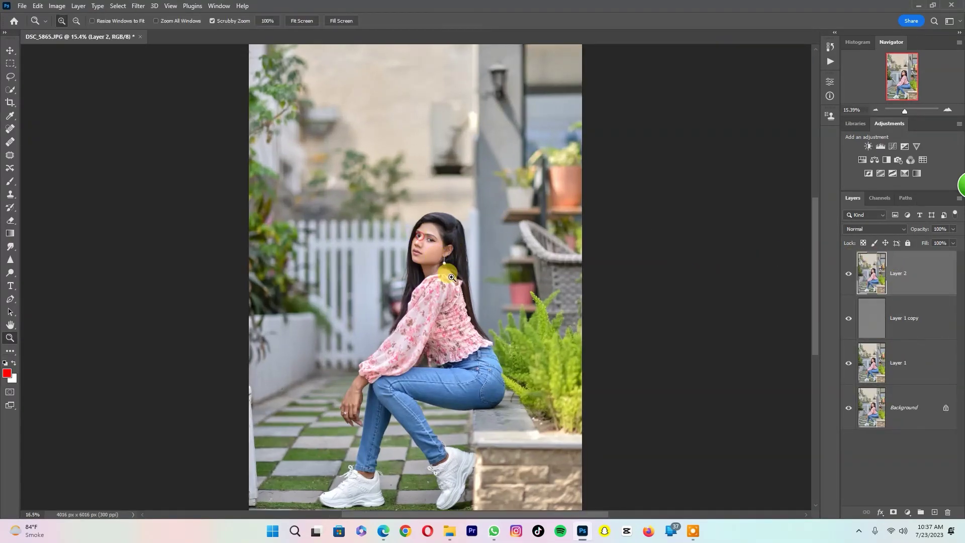
{"action": "scroll", "coordinate": [483, 321], "scroll_direction": "up", "scroll_amount": 5}
{"action": "scroll", "coordinate": [478, 316], "scroll_direction": "down", "scroll_amount": 5}
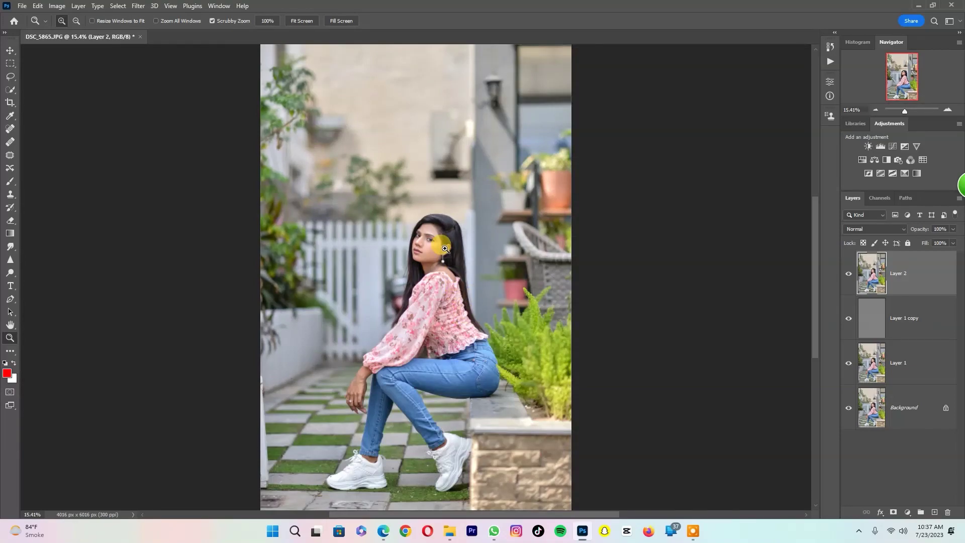
{"action": "scroll", "coordinate": [437, 247], "scroll_direction": "up", "scroll_amount": 4}
{"action": "scroll", "coordinate": [468, 335], "scroll_direction": "down", "scroll_amount": 2}
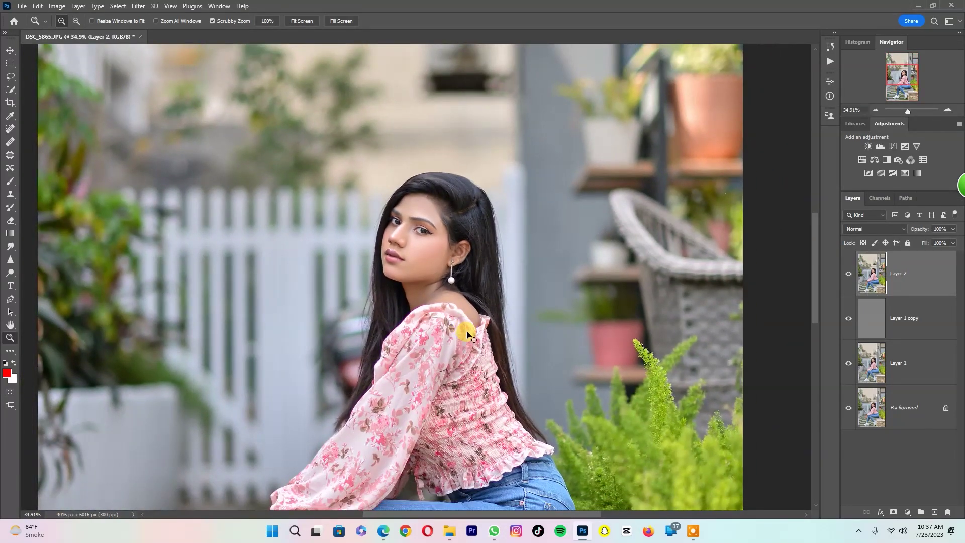
{"action": "scroll", "coordinate": [467, 335], "scroll_direction": "down", "scroll_amount": 2}
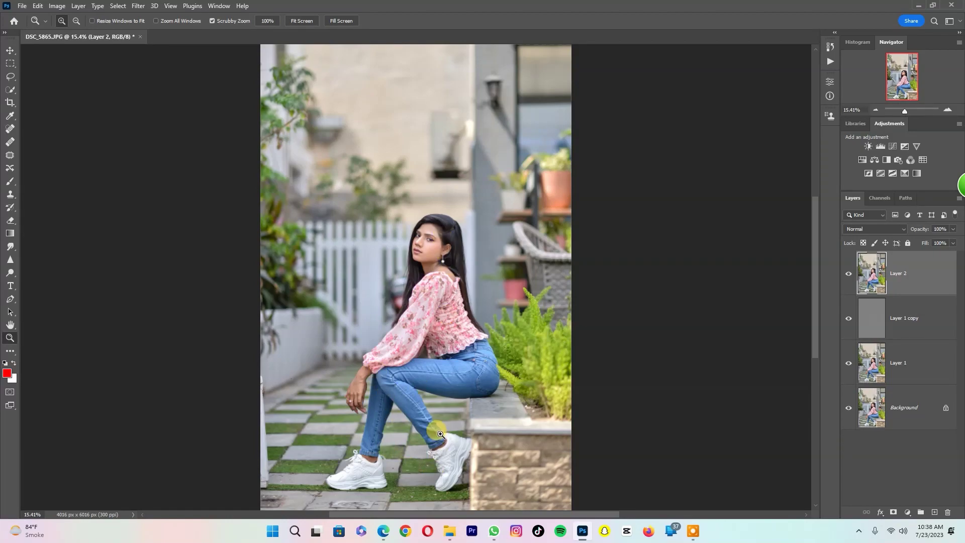
Step: Quick-select the seated woman, copy her onto Layer 3, and reselect Layer 2
{"action": "left_click", "coordinate": [10, 91]}
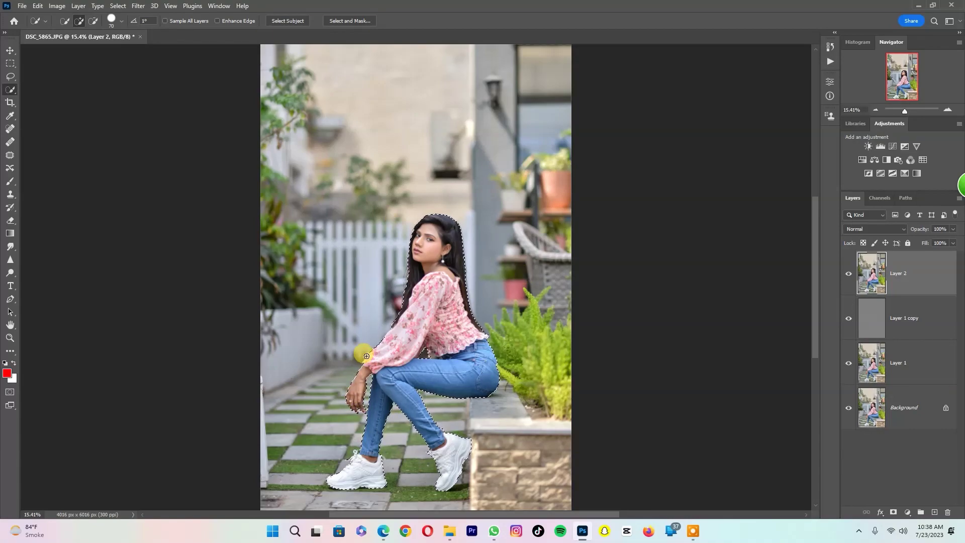
{"action": "key", "text": "ctrl+j"}
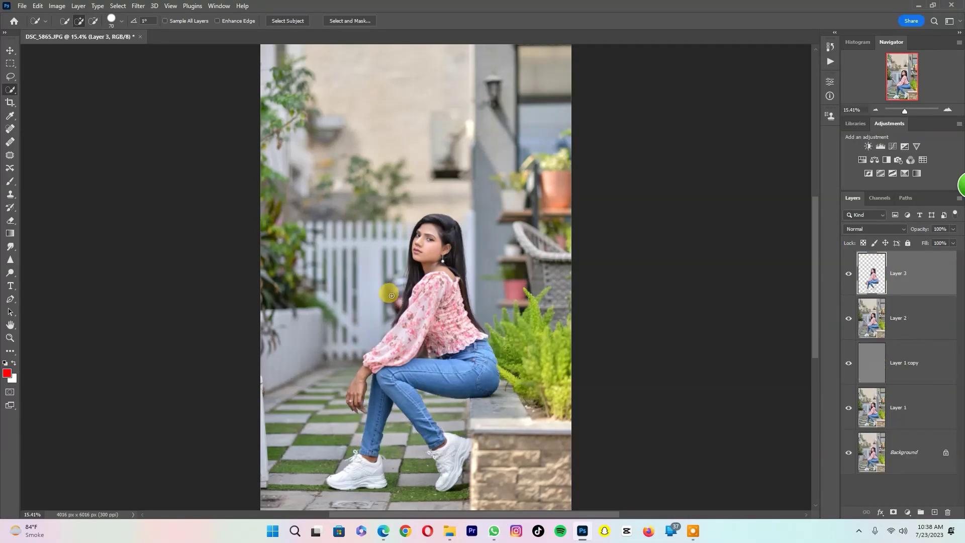
{"action": "left_click", "coordinate": [920, 321]}
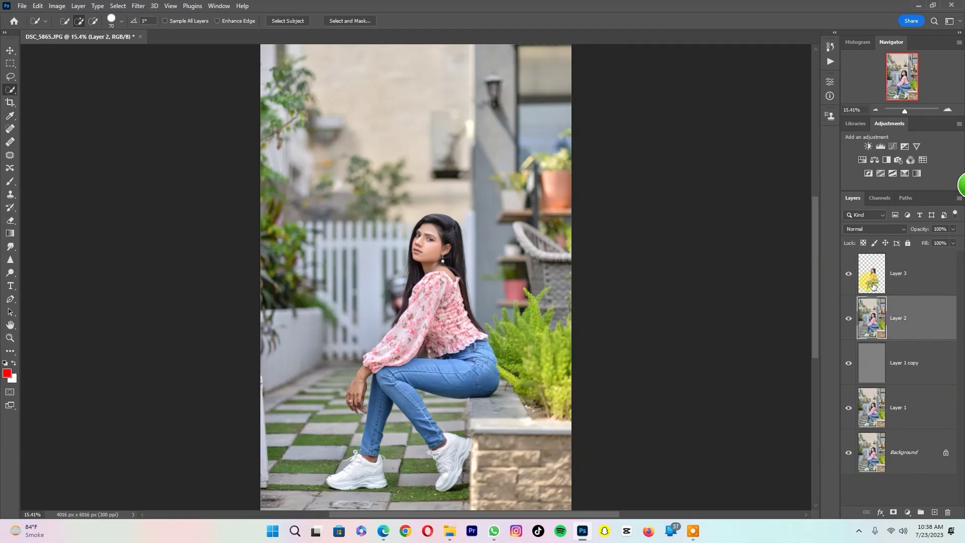
Step: In Camera Raw's Color Mixer, raise saturation for Oranges to +100, plus Yellows, Greens, Blues and Purples
{"action": "left_click", "coordinate": [138, 6]}
{"action": "left_click", "coordinate": [148, 75]}
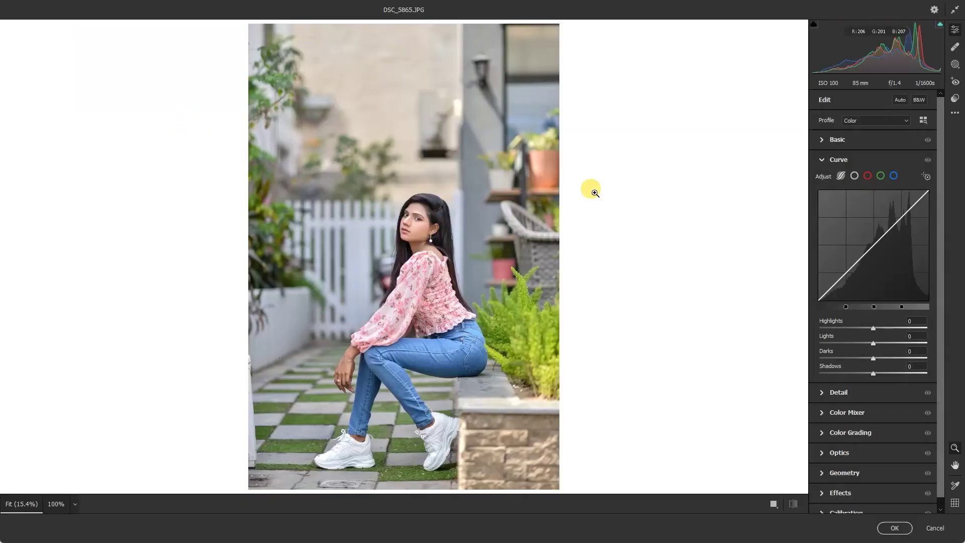
{"action": "left_click", "coordinate": [886, 412]}
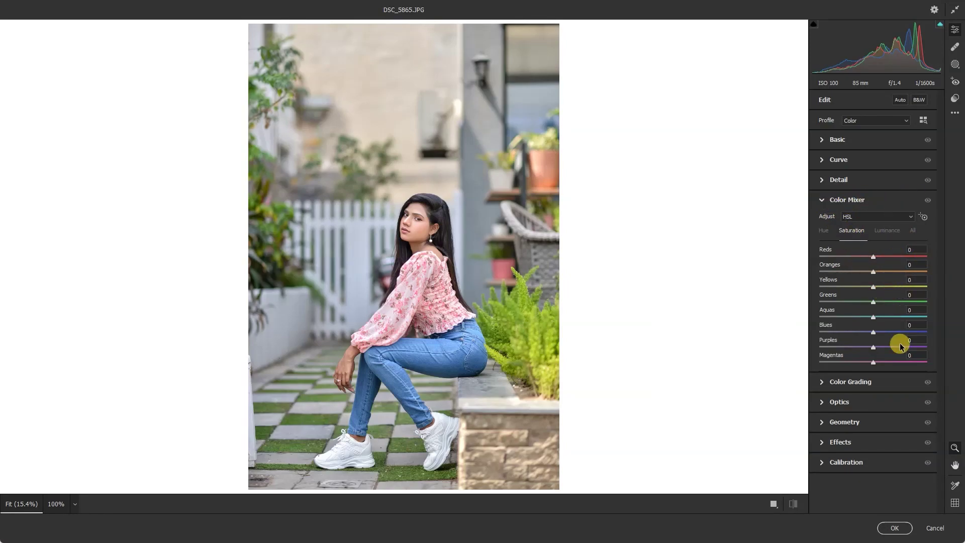
{"action": "left_click_drag", "start_coordinate": [881, 276], "coordinate": [938, 269]}
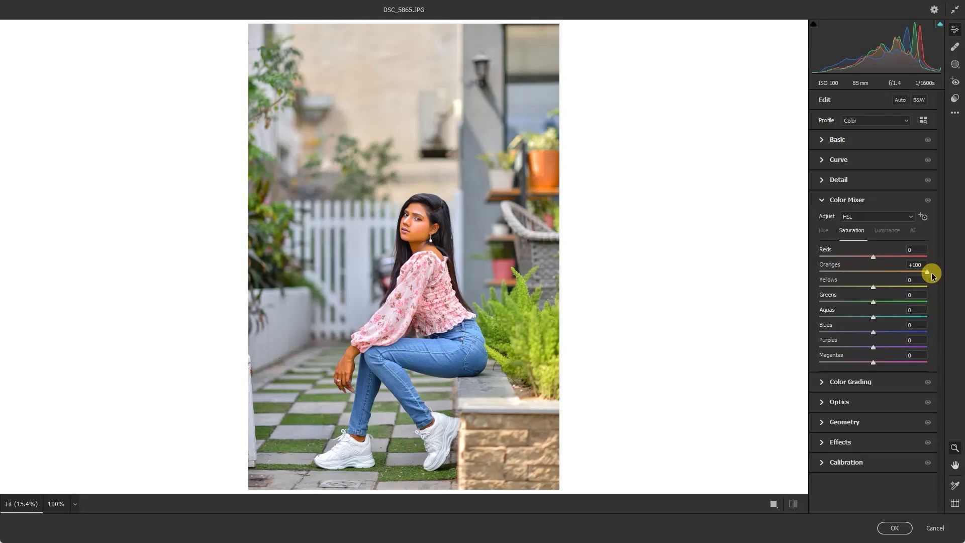
{"action": "mouse_move", "coordinate": [873, 302]}
{"action": "left_mouse_down"}
{"action": "mouse_move", "coordinate": [923, 287]}
{"action": "mouse_move", "coordinate": [919, 302]}
{"action": "left_mouse_up"}
{"action": "mouse_move", "coordinate": [873, 332]}
{"action": "left_mouse_down"}
{"action": "mouse_move", "coordinate": [900, 330]}
{"action": "mouse_move", "coordinate": [883, 321]}
{"action": "mouse_move", "coordinate": [899, 330]}
{"action": "mouse_move", "coordinate": [888, 331]}
{"action": "mouse_move", "coordinate": [899, 346]}
{"action": "left_mouse_up"}
{"action": "left_click_drag", "start_coordinate": [872, 362], "coordinate": [886, 360]}
{"action": "left_click_drag", "start_coordinate": [887, 322], "coordinate": [882, 332]}
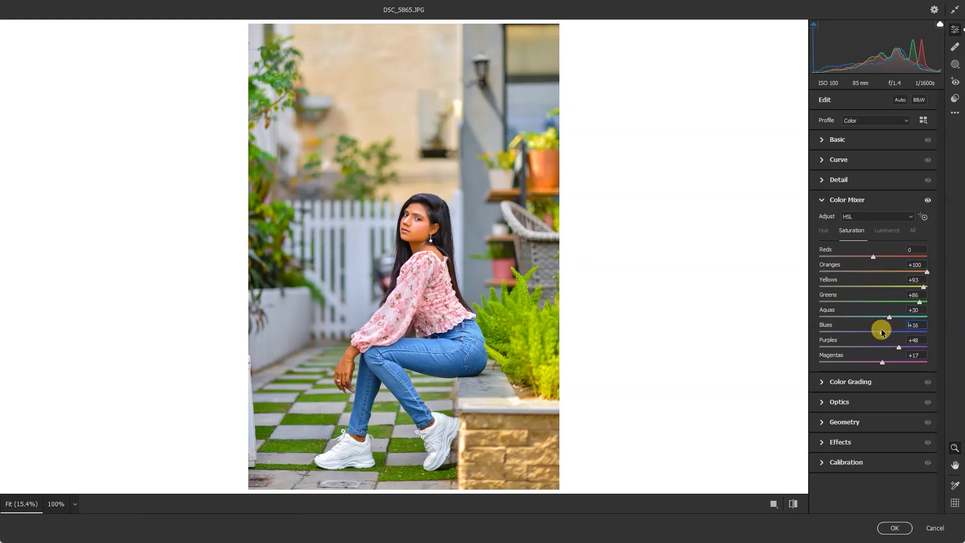
Step: Shift the Blues hue to -40 for teal jeans and lift Greens luminance to +7
{"action": "left_click", "coordinate": [823, 230]}
{"action": "mouse_move", "coordinate": [872, 332]}
{"action": "left_mouse_down"}
{"action": "mouse_move", "coordinate": [824, 317]}
{"action": "mouse_move", "coordinate": [909, 301]}
{"action": "left_mouse_up"}
{"action": "left_click", "coordinate": [887, 230]}
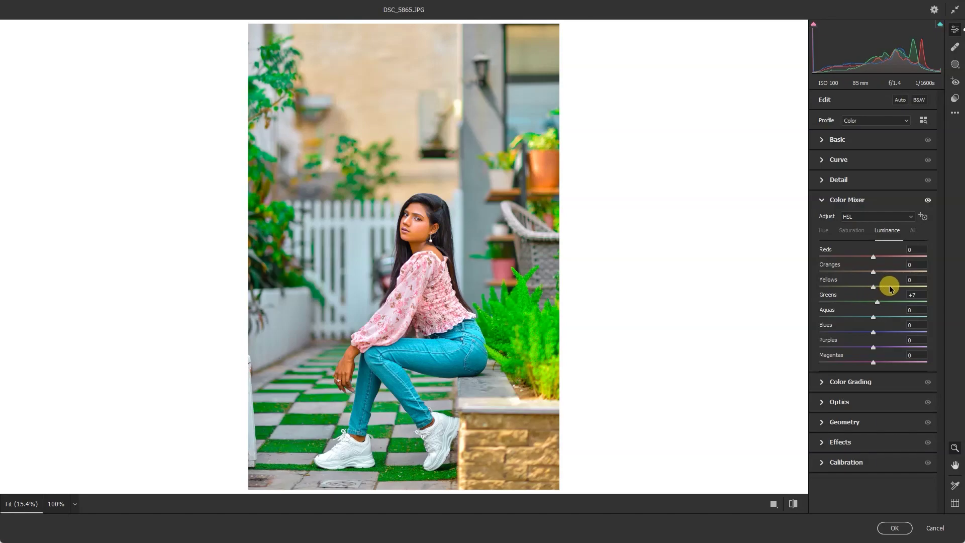
{"action": "left_click", "coordinate": [870, 443]}
Step: Add a -32 vignette, warm the midtones, shadows and highlights toward yellow, and apply Camera Raw
{"action": "left_click_drag", "start_coordinate": [872, 323], "coordinate": [855, 326]}
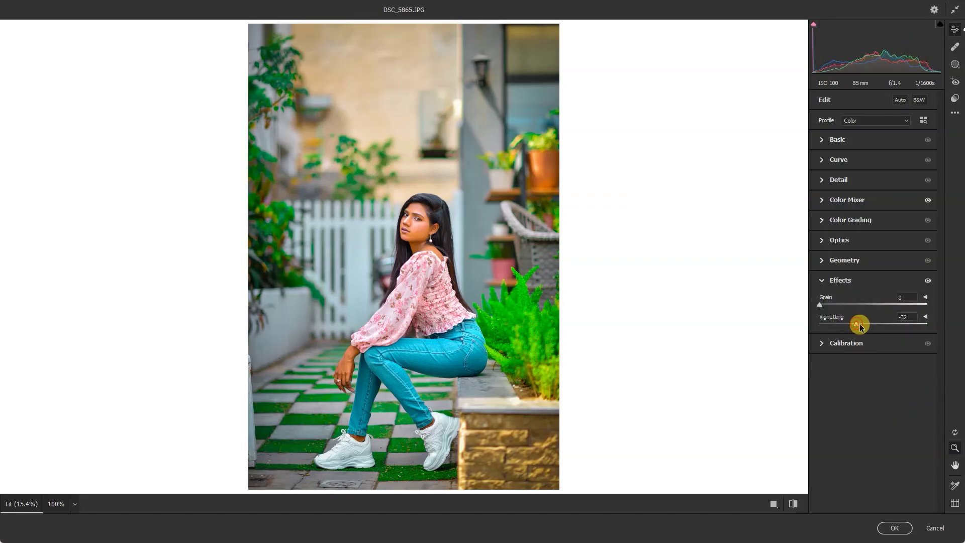
{"action": "left_click", "coordinate": [873, 221]}
{"action": "left_click_drag", "start_coordinate": [870, 298], "coordinate": [874, 289]}
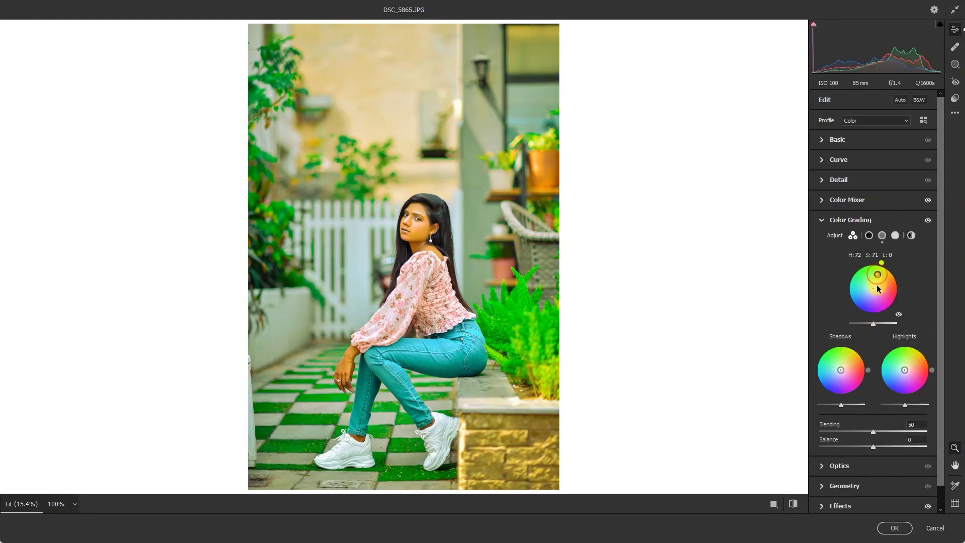
{"action": "left_click_drag", "start_coordinate": [870, 292], "coordinate": [873, 296]}
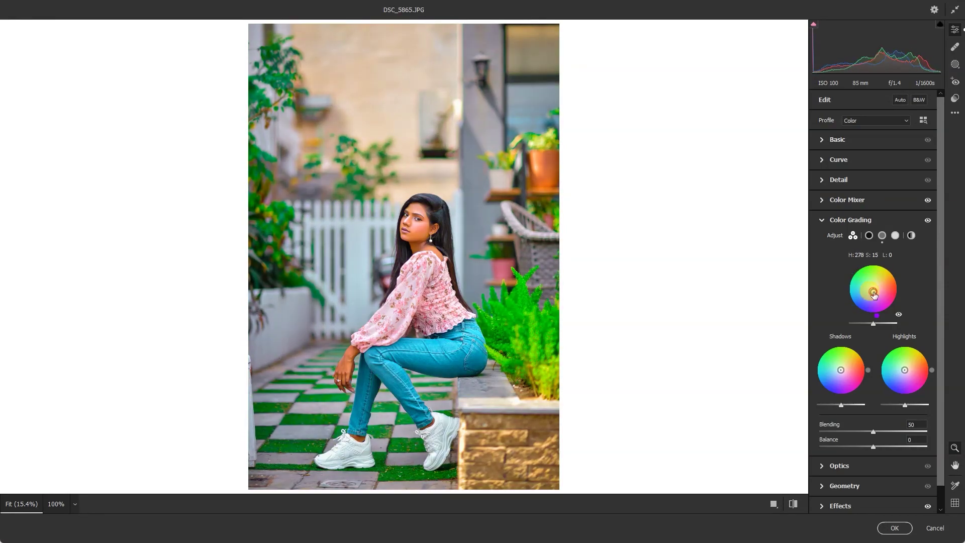
{"action": "left_click_drag", "start_coordinate": [871, 297], "coordinate": [868, 295]}
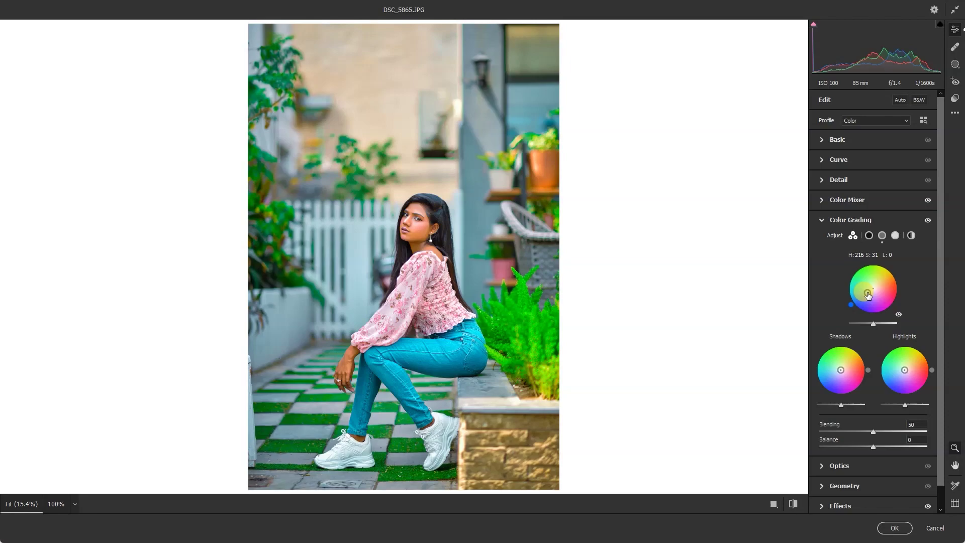
{"action": "left_click_drag", "start_coordinate": [840, 370], "coordinate": [858, 346]}
{"action": "left_click_drag", "start_coordinate": [904, 370], "coordinate": [900, 371]}
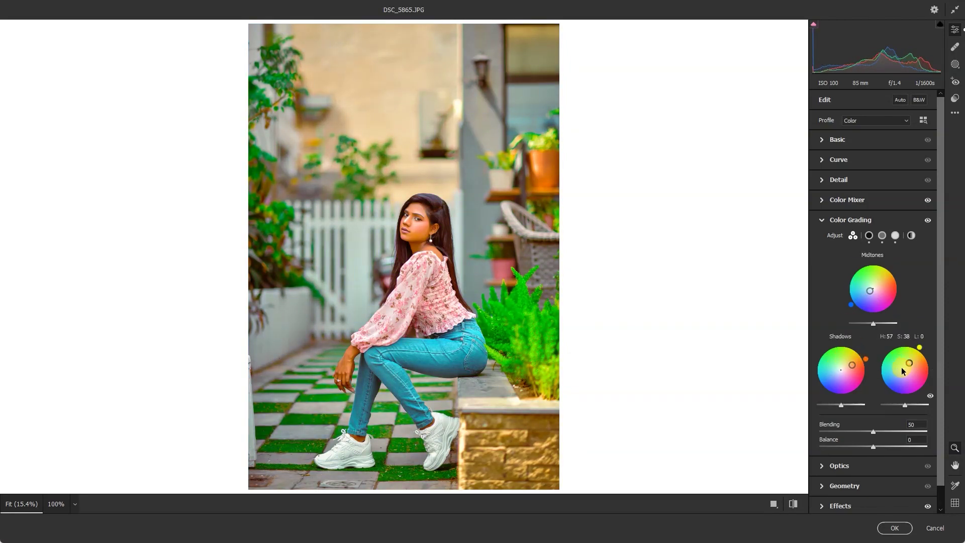
{"action": "key", "text": "Return"}
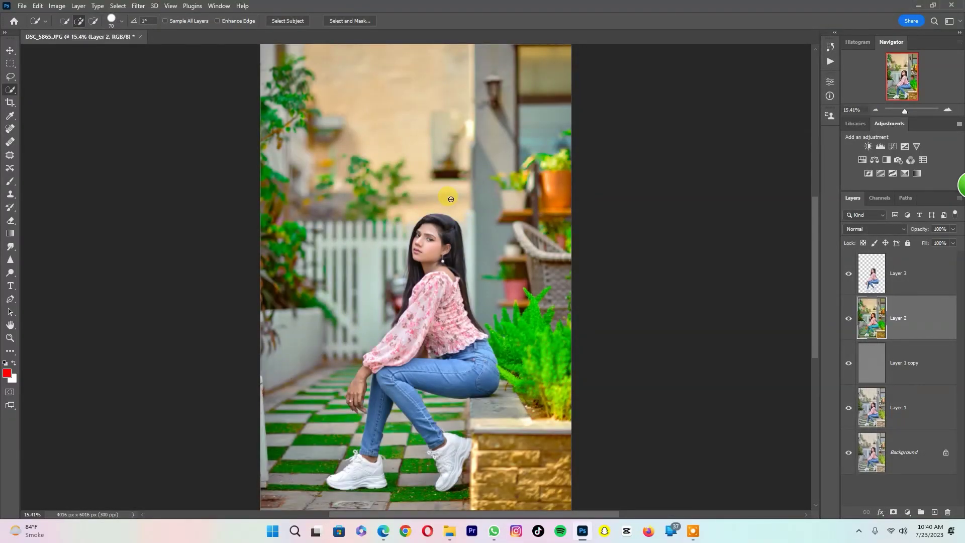
Step: Stamp all visible layers above Layer 3 into a new merged Layer 4, then zoom to the face
{"action": "left_click", "coordinate": [920, 271]}
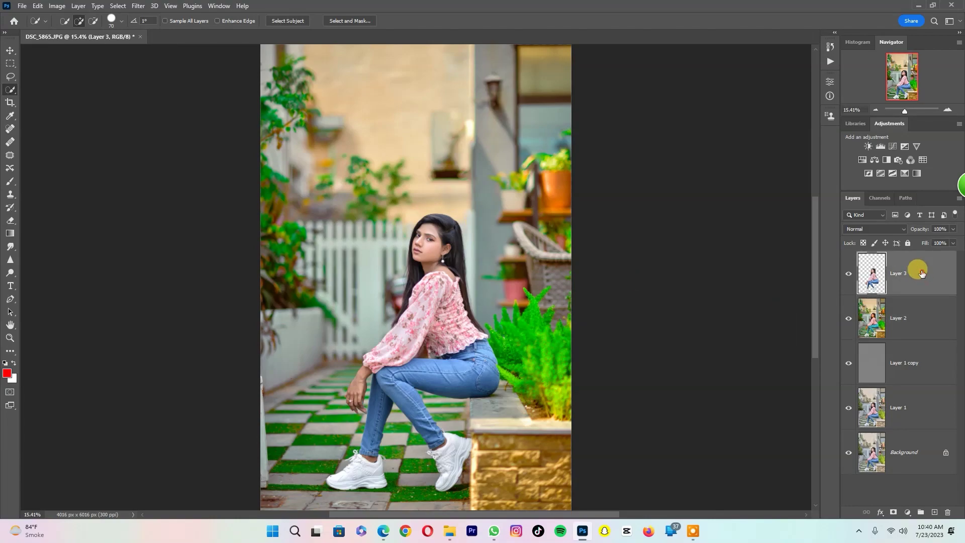
{"action": "key", "text": "ctrl+shift+alt+e"}
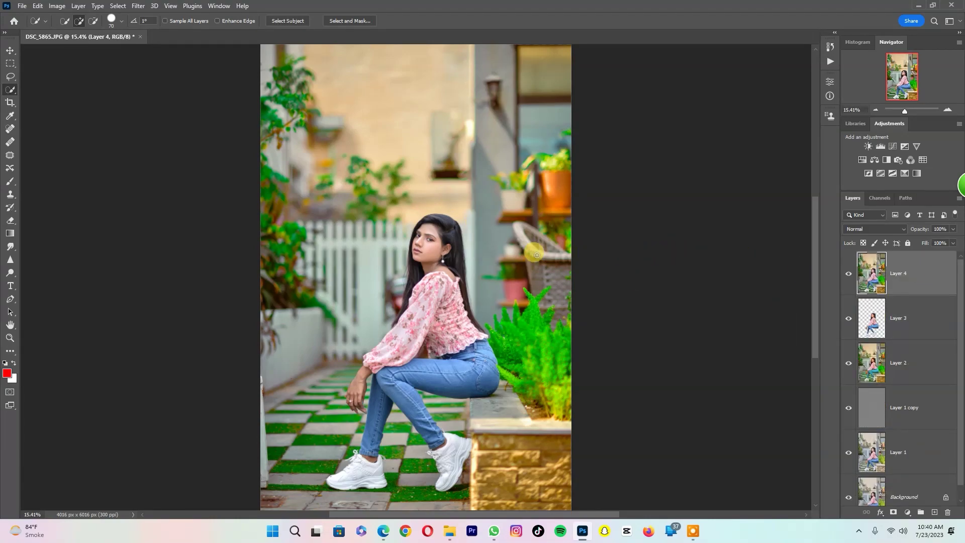
{"action": "key", "text": "z"}
{"action": "mouse_move", "coordinate": [426, 243]}
{"action": "left_mouse_down"}
{"action": "mouse_move", "coordinate": [500, 372]}
{"action": "mouse_move", "coordinate": [470, 334]}
{"action": "mouse_move", "coordinate": [581, 241]}
{"action": "mouse_move", "coordinate": [548, 339]}
{"action": "mouse_move", "coordinate": [538, 333]}
{"action": "mouse_move", "coordinate": [608, 198]}
{"action": "mouse_move", "coordinate": [542, 366]}
{"action": "mouse_move", "coordinate": [570, 347]}
{"action": "mouse_move", "coordinate": [555, 318]}
{"action": "mouse_move", "coordinate": [570, 327]}
{"action": "mouse_move", "coordinate": [559, 289]}
{"action": "left_mouse_up"}
Step: Quick-select the woman's neck area and feather the selection's edge
{"action": "key", "text": "o"}
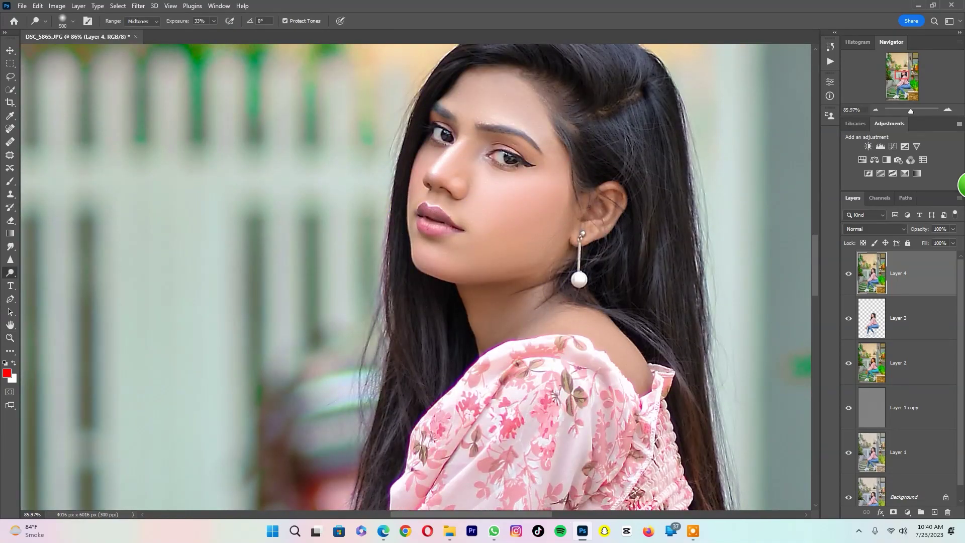
{"action": "left_click", "coordinate": [10, 90]}
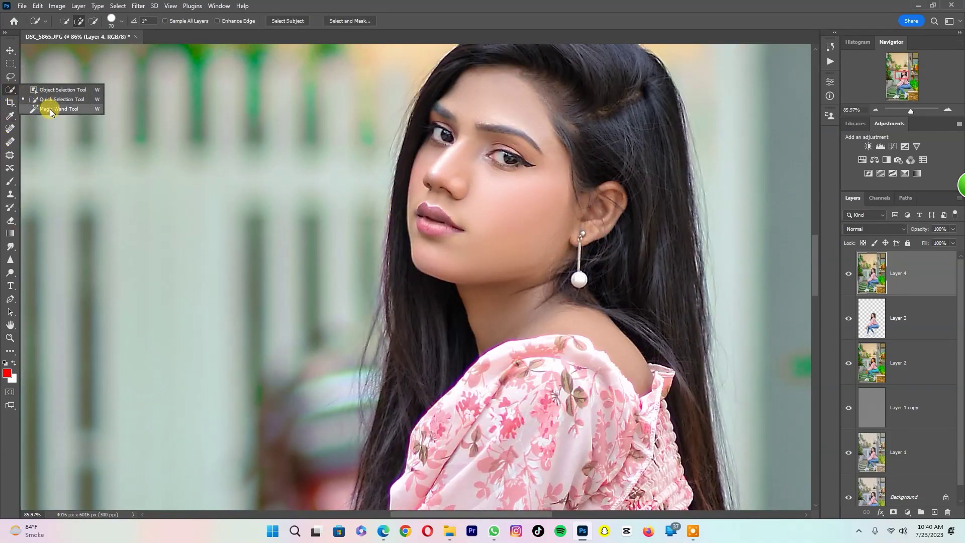
{"action": "left_click", "coordinate": [55, 102]}
{"action": "mouse_move", "coordinate": [446, 273]}
{"action": "left_mouse_down"}
{"action": "mouse_move", "coordinate": [508, 282]}
{"action": "mouse_move", "coordinate": [484, 286]}
{"action": "mouse_move", "coordinate": [566, 310]}
{"action": "left_mouse_up"}
{"action": "right_click", "coordinate": [573, 314]}
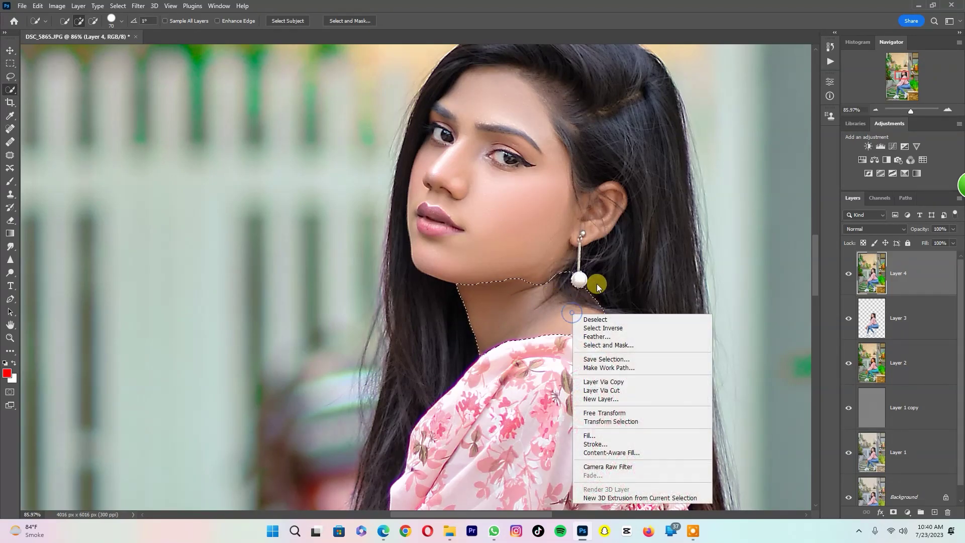
{"action": "left_click", "coordinate": [617, 336]}
{"action": "key", "text": "Return"}
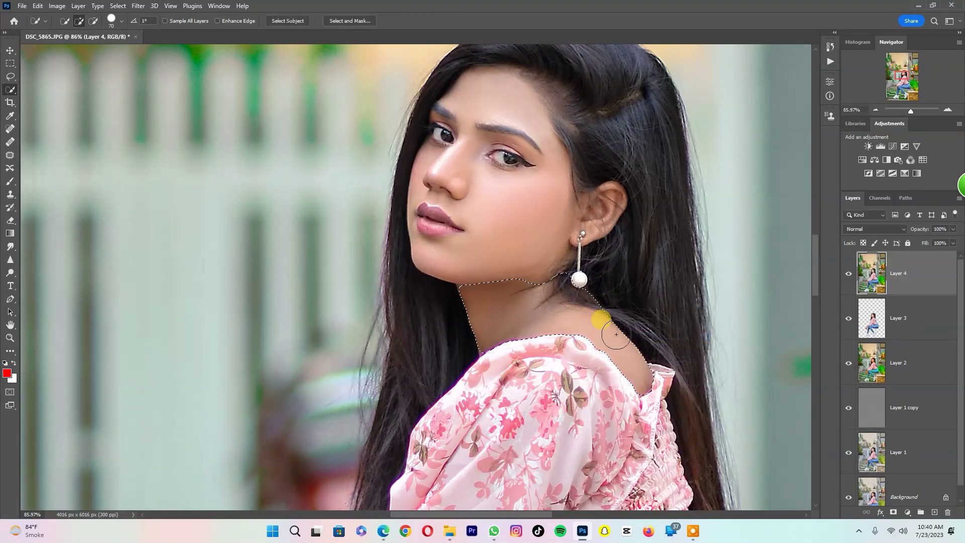
Step: Brighten the neck with a Curves point at input 119, output 141, then deselect and fit to screen
{"action": "key", "text": "ctrl+m"}
{"action": "left_click_drag", "start_coordinate": [637, 246], "coordinate": [757, 205]}
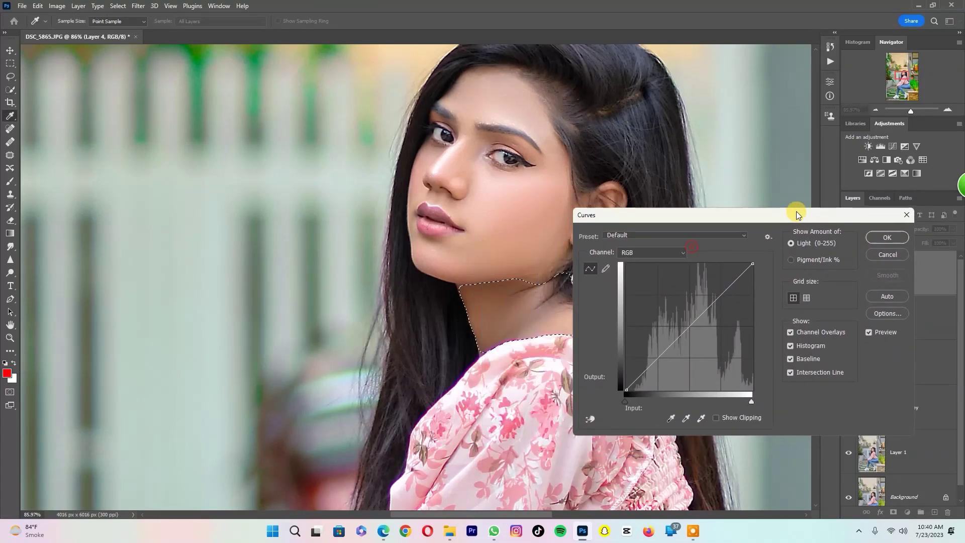
{"action": "left_click_drag", "start_coordinate": [707, 313], "coordinate": [700, 308]}
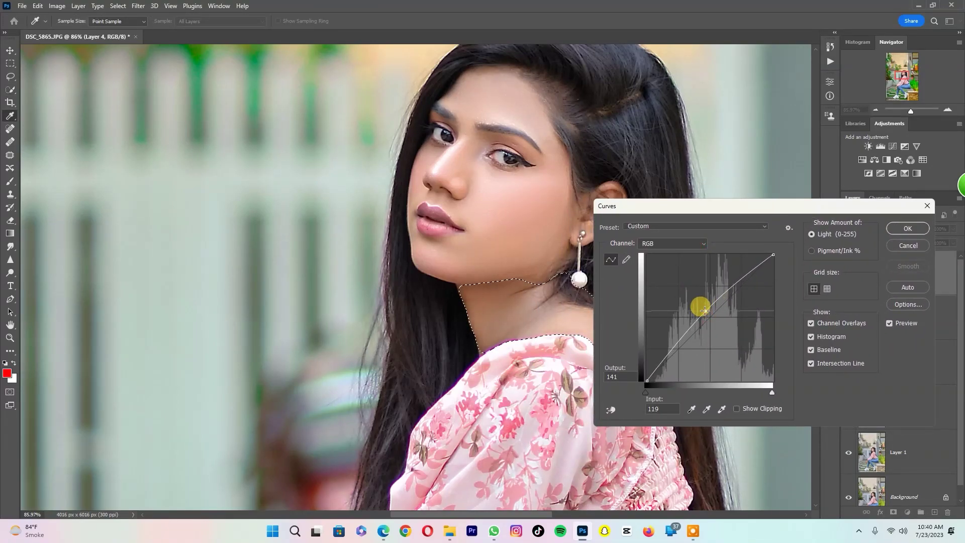
{"action": "key", "text": "Return"}
{"action": "key", "text": "w"}
{"action": "key", "text": "ctrl+d"}
{"action": "key", "text": "z"}
{"action": "key", "text": "ctrl+0"}
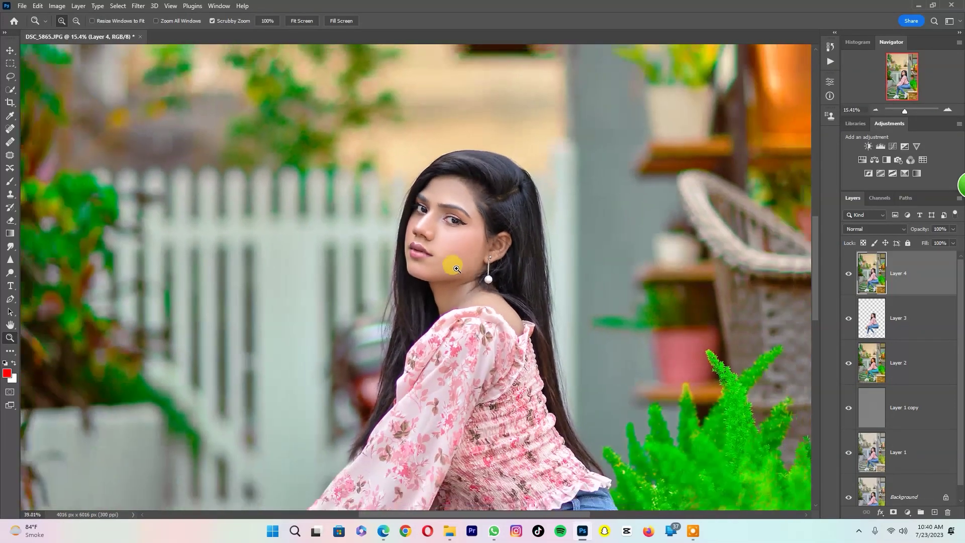
Step: In the Camera Raw filter, slightly desaturate oranges and boost blue saturation
{"action": "left_click_drag", "start_coordinate": [475, 326], "coordinate": [452, 263]}
{"action": "left_click", "coordinate": [139, 6]}
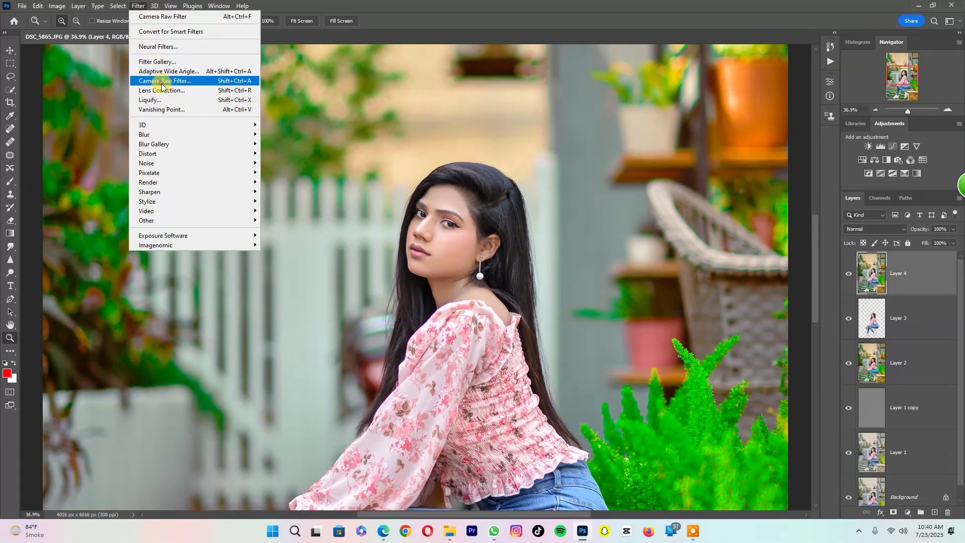
{"action": "left_click", "coordinate": [150, 83]}
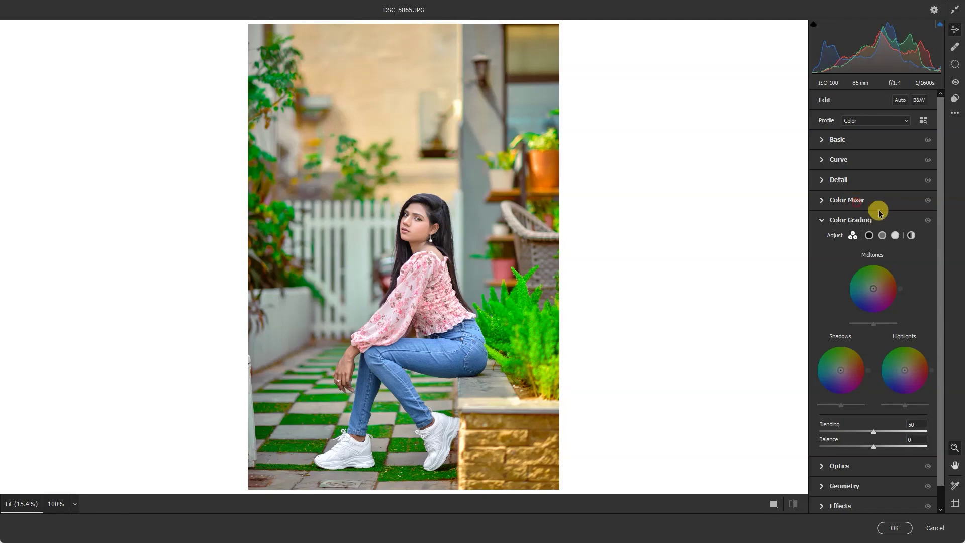
{"action": "left_click", "coordinate": [848, 202]}
{"action": "left_click", "coordinate": [851, 230]}
{"action": "left_click_drag", "start_coordinate": [867, 273], "coordinate": [864, 273]}
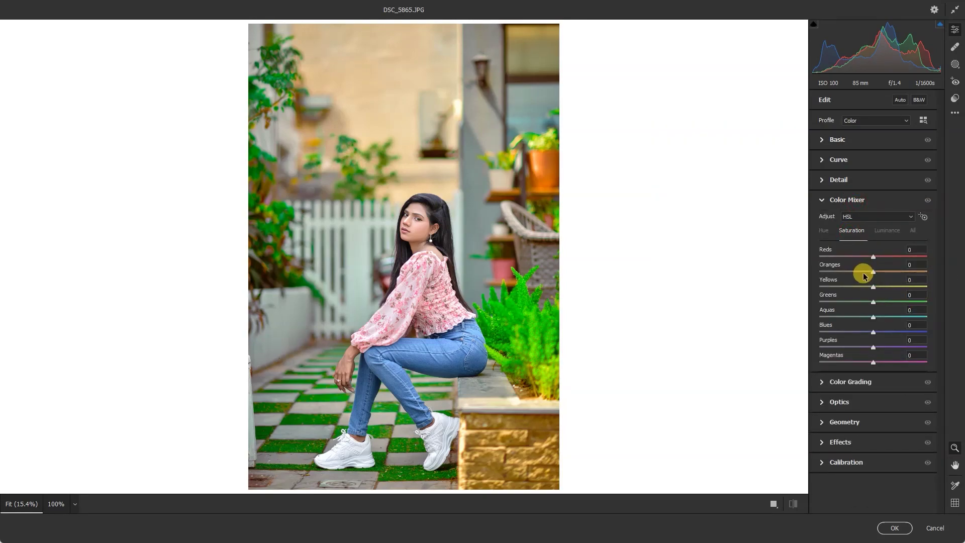
{"action": "left_click", "coordinate": [869, 272]}
{"action": "left_click_drag", "start_coordinate": [875, 332], "coordinate": [894, 332]}
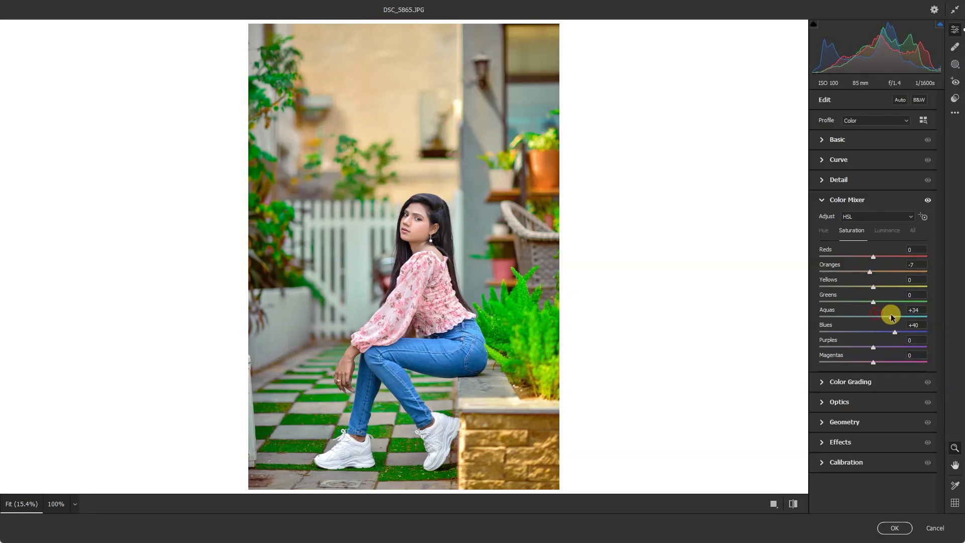
Step: Tint midtones orange, shadows green and highlights green-cyan, then apply the Camera Raw filter
{"action": "left_click", "coordinate": [862, 380]}
{"action": "mouse_move", "coordinate": [872, 289]}
{"action": "left_mouse_down"}
{"action": "mouse_move", "coordinate": [883, 288]}
{"action": "mouse_move", "coordinate": [875, 287]}
{"action": "mouse_move", "coordinate": [882, 264]}
{"action": "left_mouse_up"}
{"action": "left_click_drag", "start_coordinate": [840, 369], "coordinate": [845, 362]}
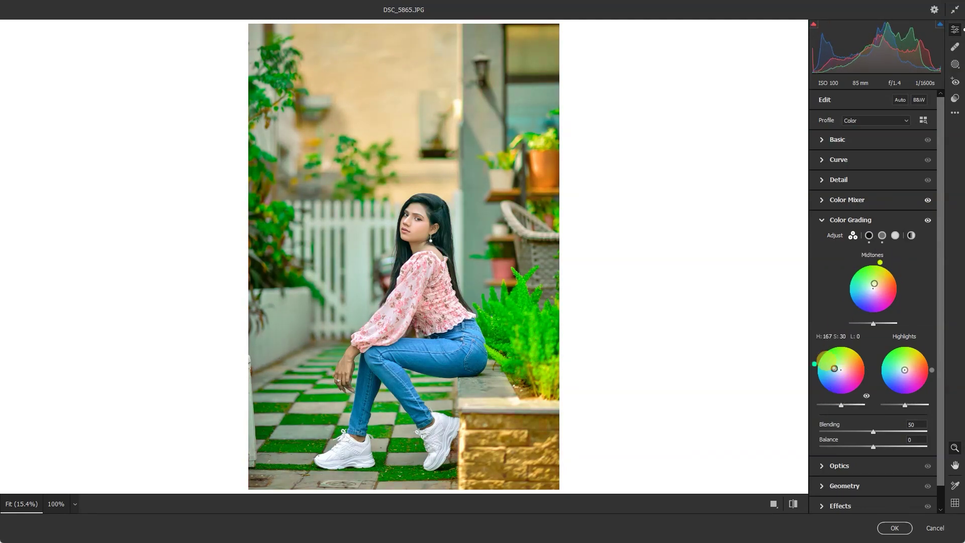
{"action": "left_click_drag", "start_coordinate": [874, 284], "coordinate": [875, 289]}
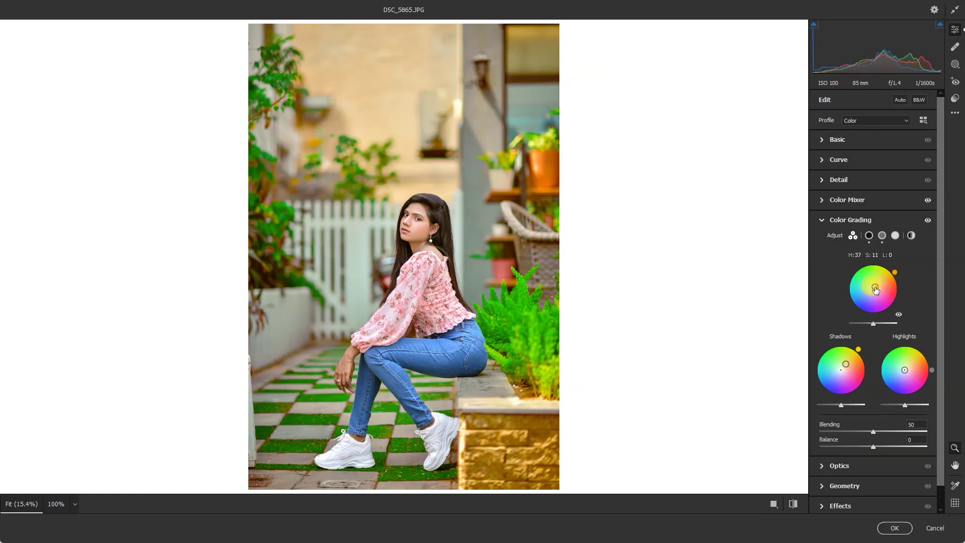
{"action": "left_click_drag", "start_coordinate": [903, 375], "coordinate": [901, 369]}
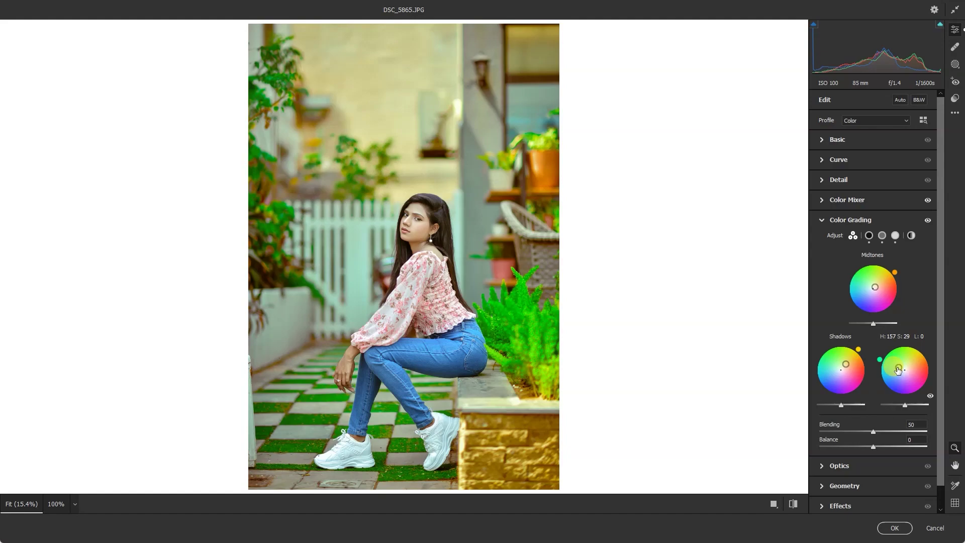
{"action": "left_click", "coordinate": [894, 528]}
{"action": "left_click", "coordinate": [503, 274]}
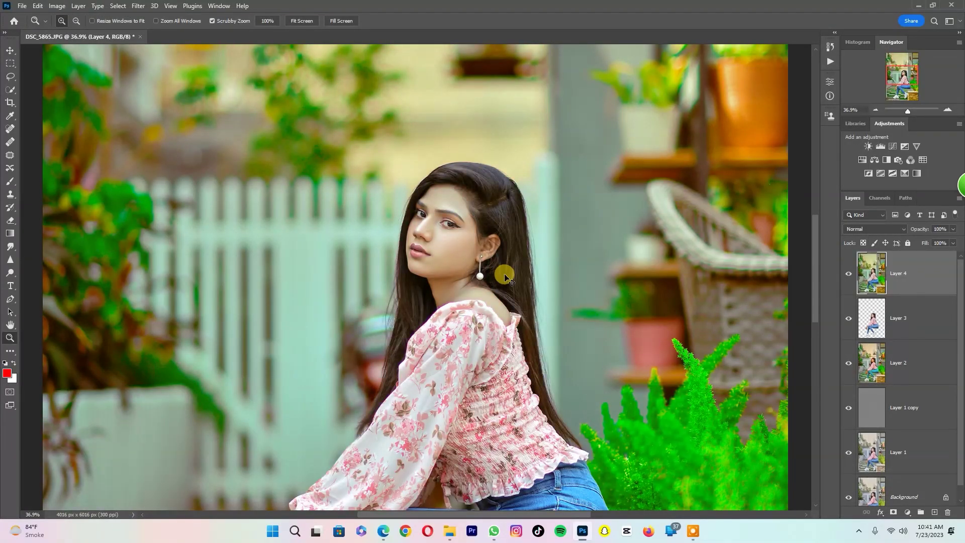
Step: Check the face up close, then flatten all layers into a single Background layer
{"action": "key", "text": "ctrl+0"}
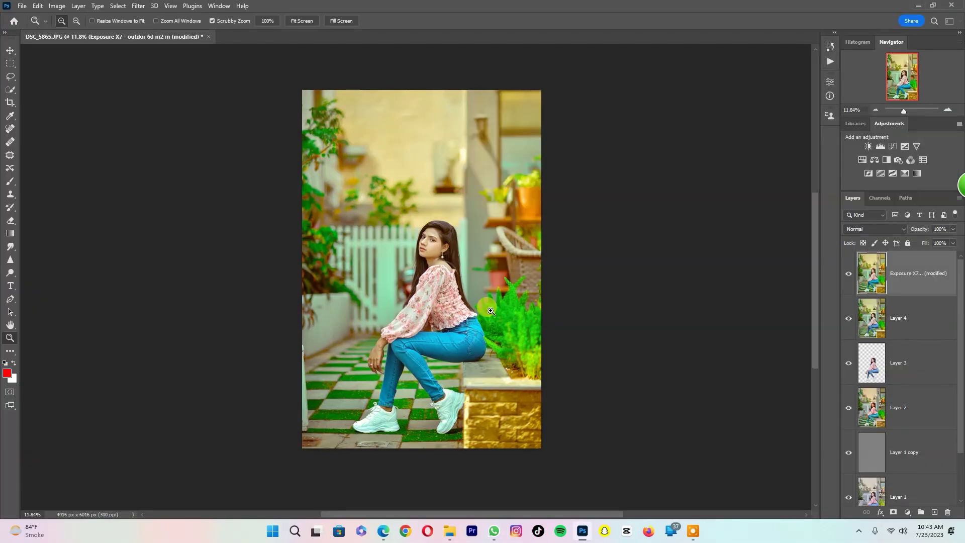
{"action": "mouse_move", "coordinate": [476, 264]}
{"action": "left_mouse_down"}
{"action": "mouse_move", "coordinate": [462, 296]}
{"action": "mouse_move", "coordinate": [476, 299]}
{"action": "left_mouse_up"}
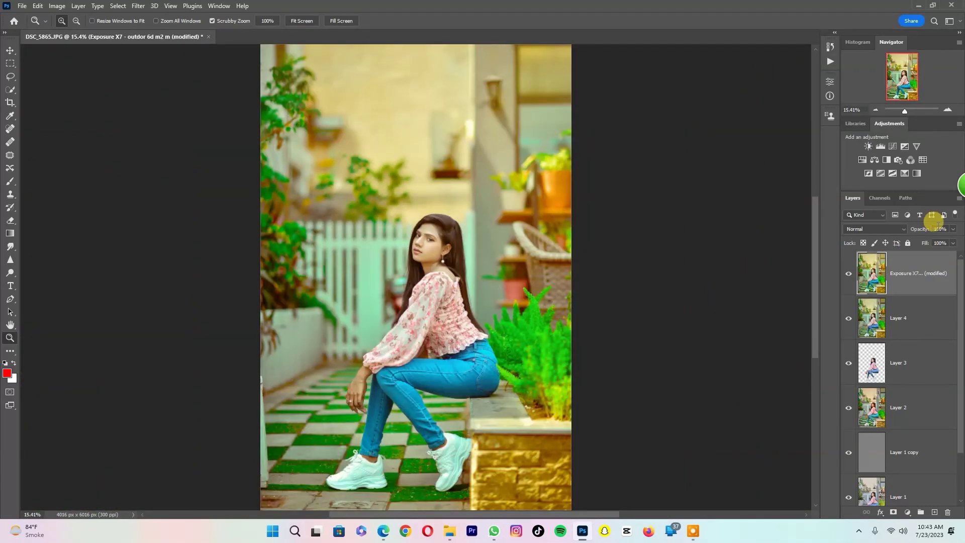
{"action": "key", "text": "ctrl+shift+e"}
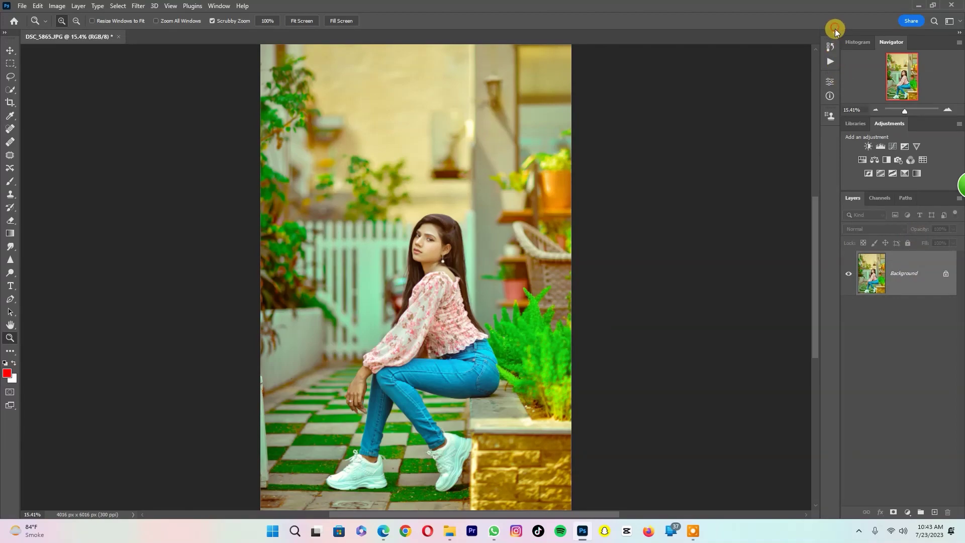
Step: Compare the original snapshot against the final edit via History, ending on the edit with panels hidden
{"action": "left_click", "coordinate": [834, 31]}
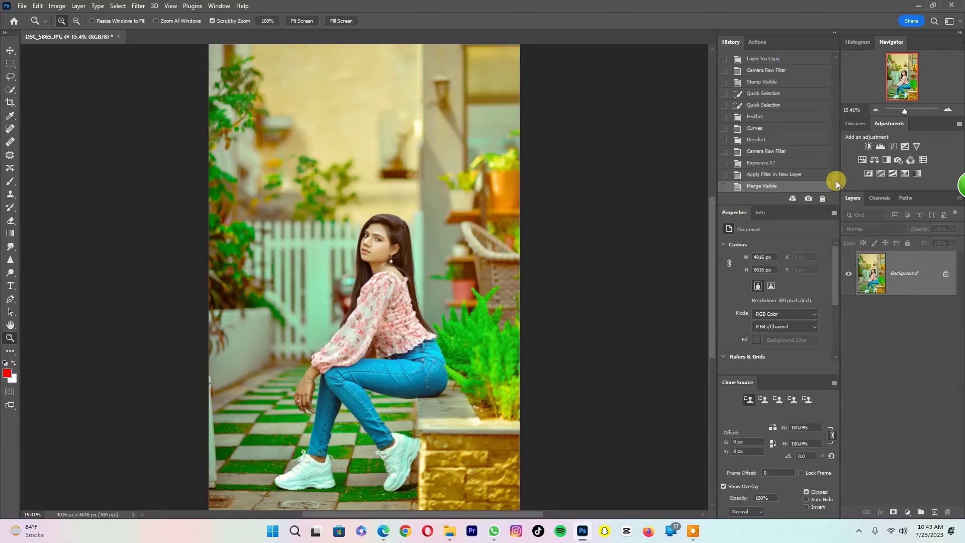
{"action": "left_click", "coordinate": [750, 63]}
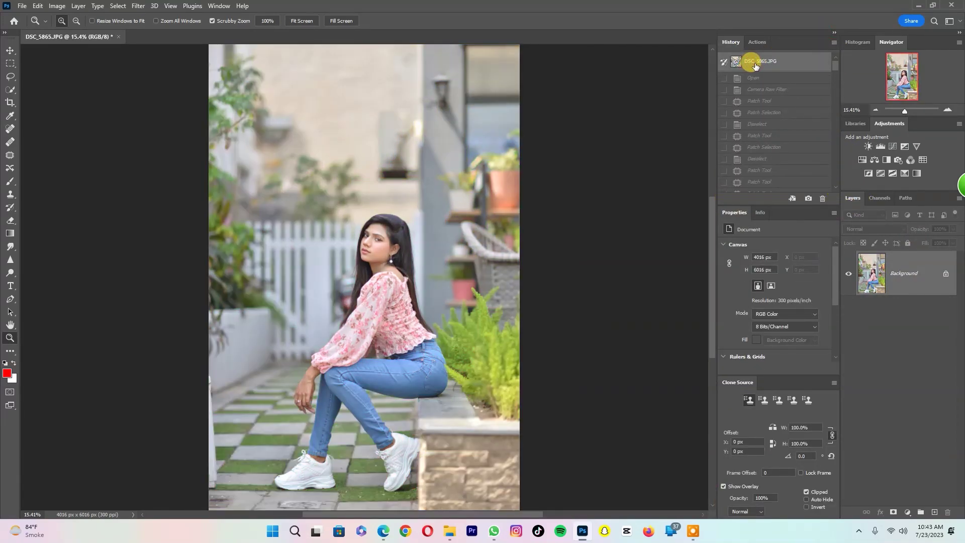
{"action": "key", "text": "ctrl+z"}
{"action": "key", "text": "ctrl+shift+z"}
{"action": "key", "text": "ctrl+z"}
{"action": "key", "text": "ctrl+shift+z"}
{"action": "key", "text": "ctrl+z"}
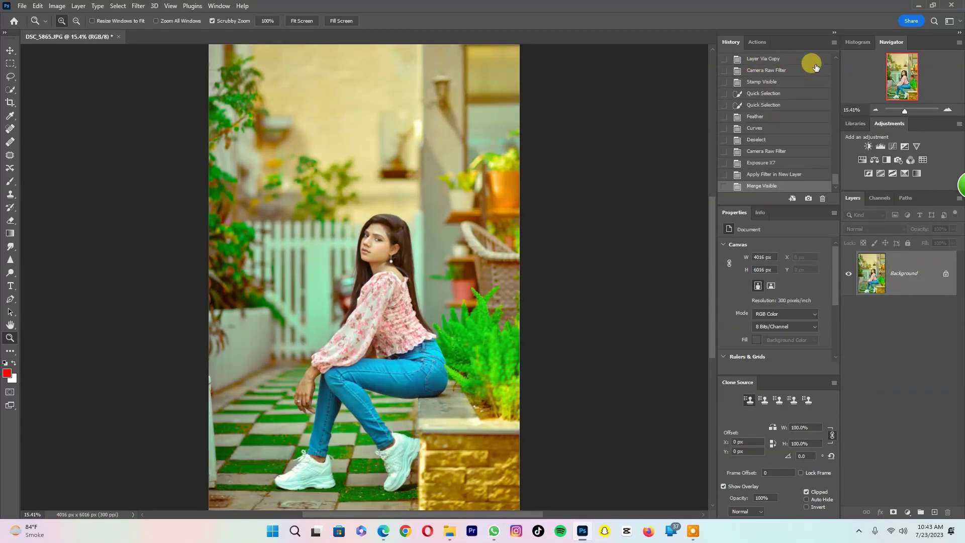
{"action": "left_click", "coordinate": [822, 39]}
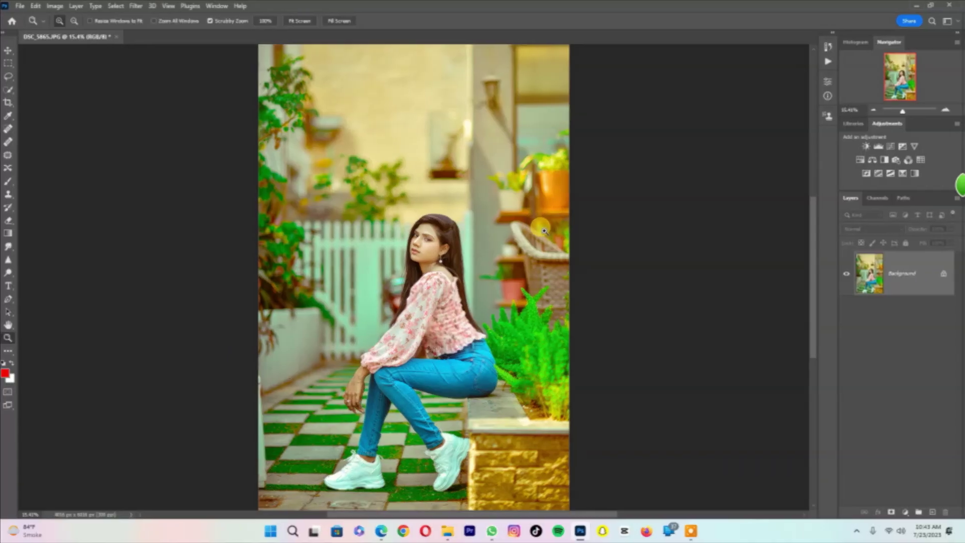